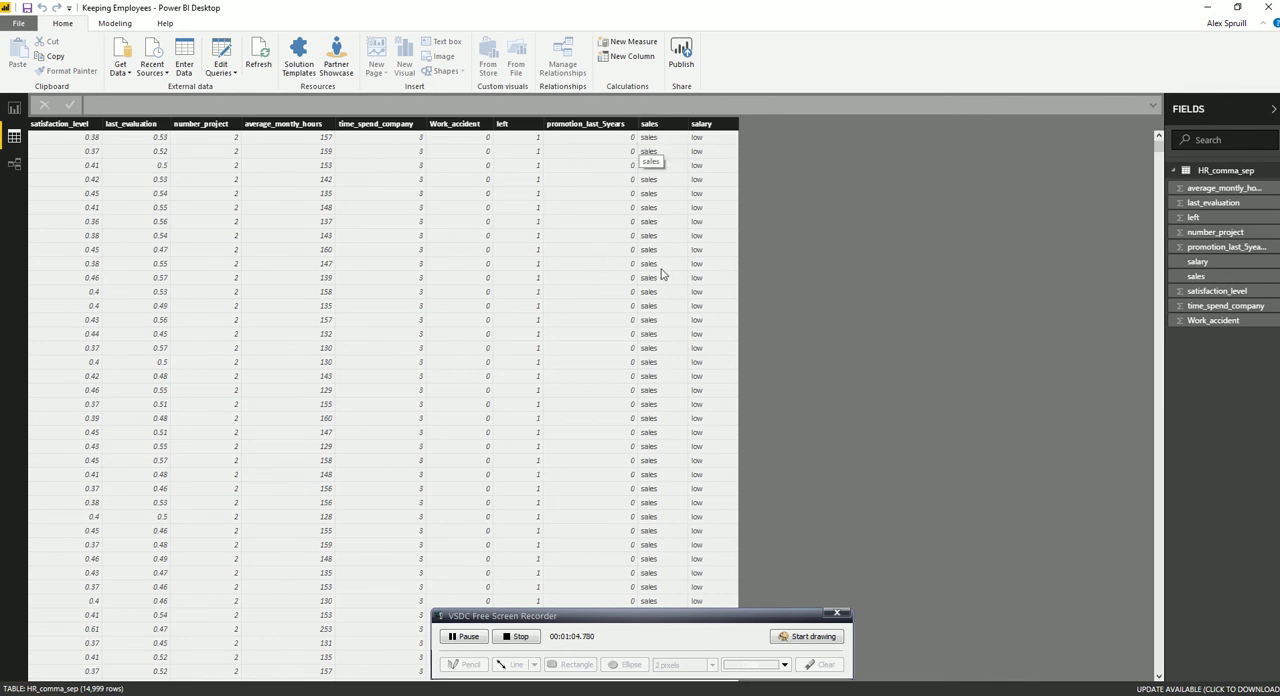
pyautogui.moveTo(1158, 147); pyautogui.dragTo(715, 150)
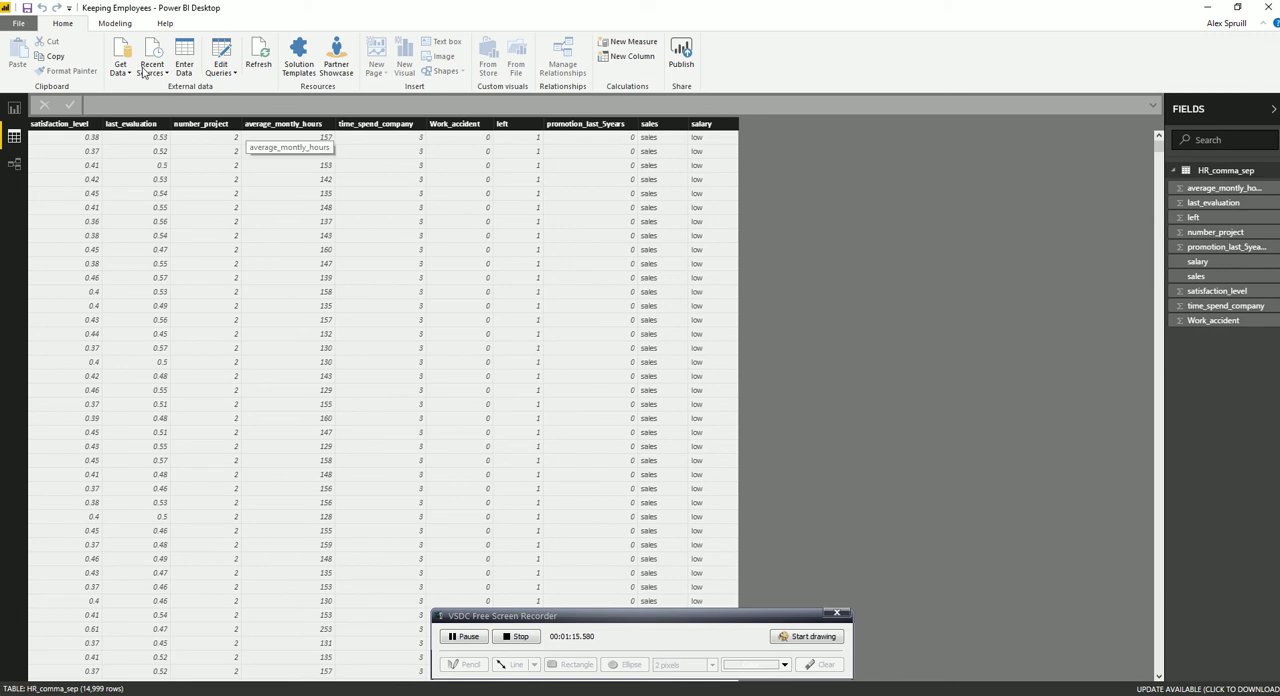
# Create the measure Left Over Total = SUM(HR_comma_sep[left])/COUNT(HR_comma_sep[left]) from the report page
pyautogui.click(14, 108)
pyautogui.click(152, 23)
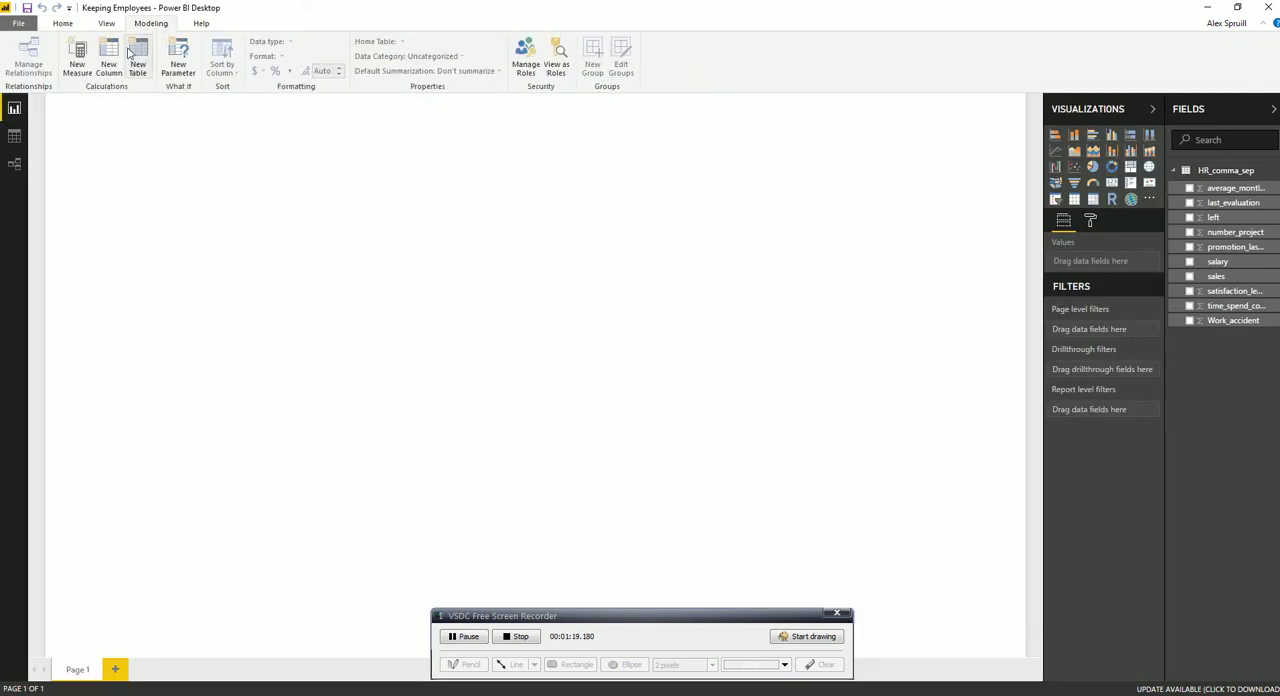
pyautogui.click(79, 64)
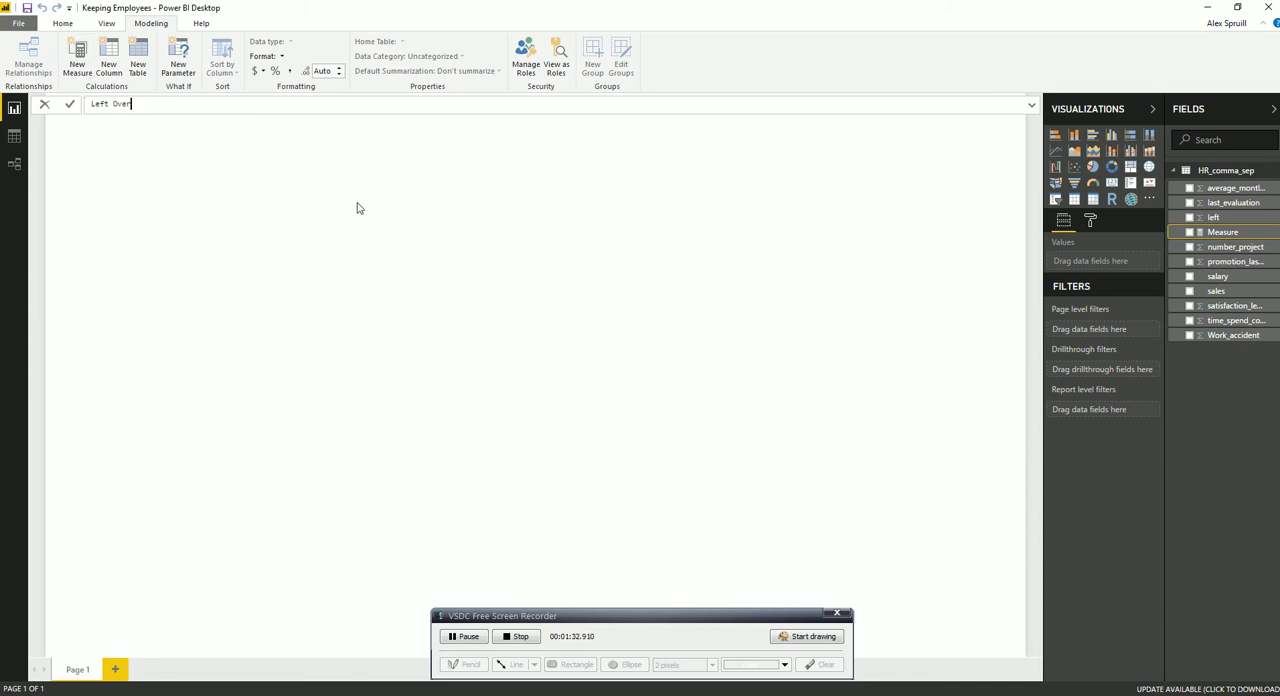
pyautogui.write('SUM(HR_comma_sep[left]')
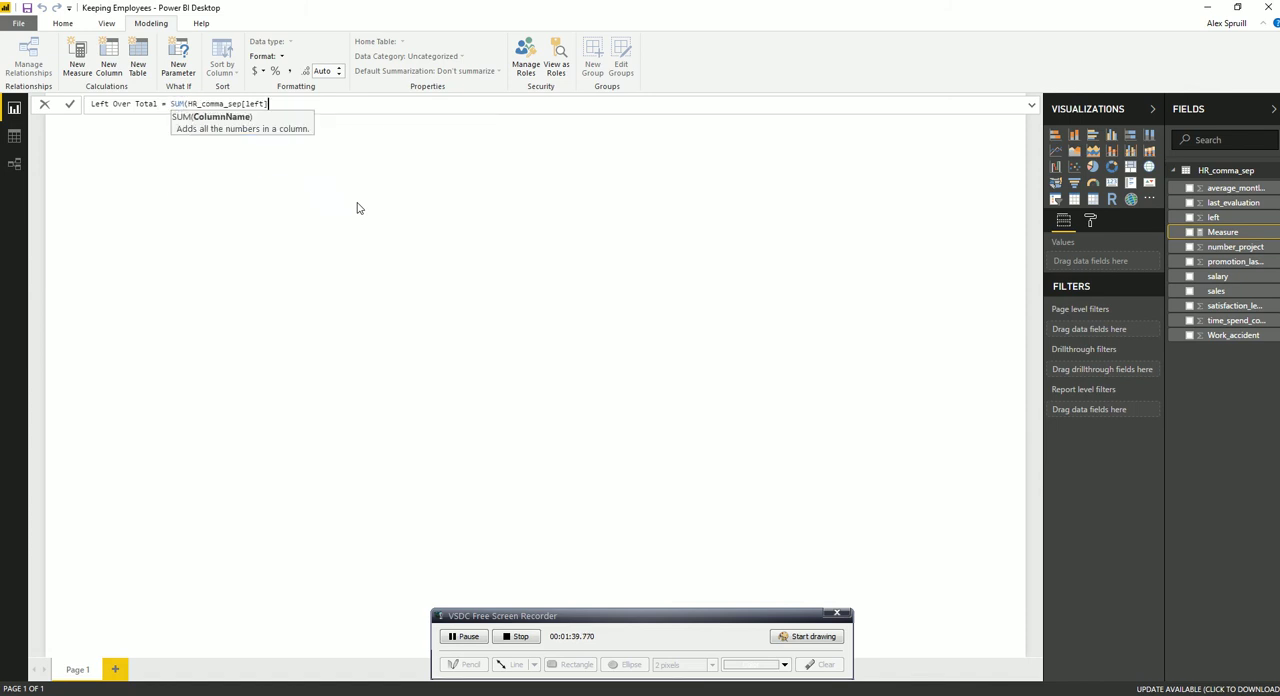
pyautogui.write(')/COUNT(')
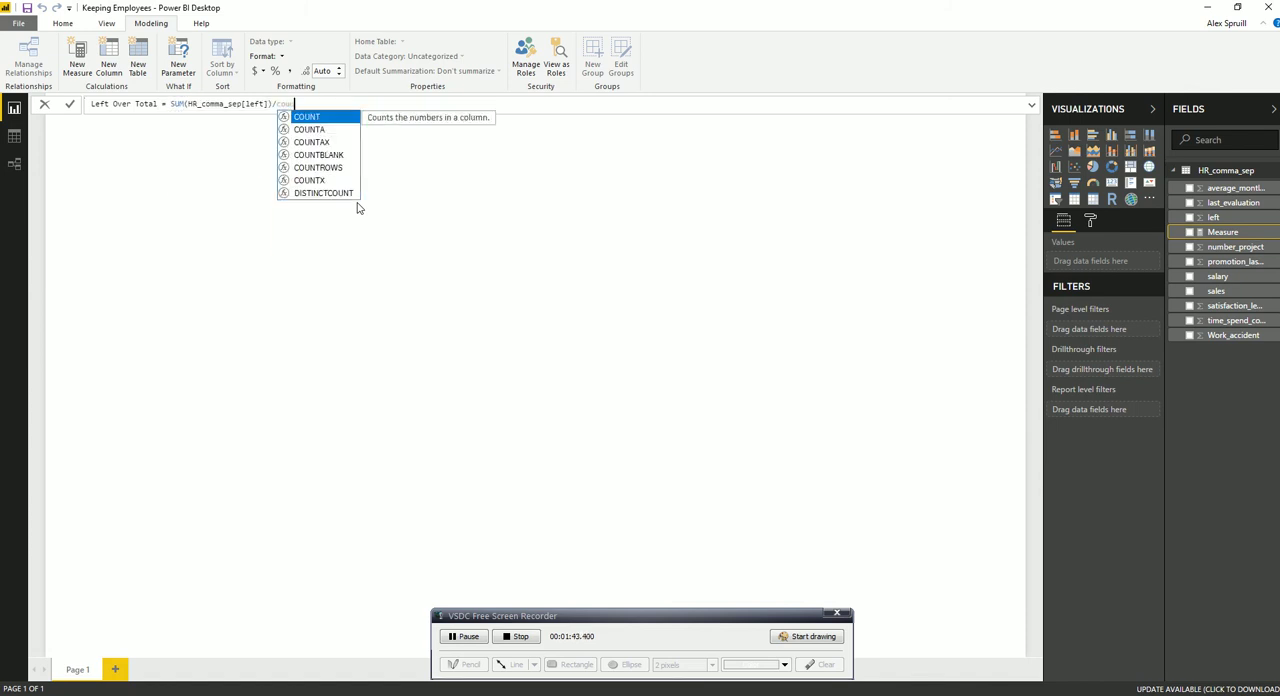
pyautogui.press('Down')
pyautogui.press('Down')
pyautogui.press('Down')
pyautogui.press('Tab')
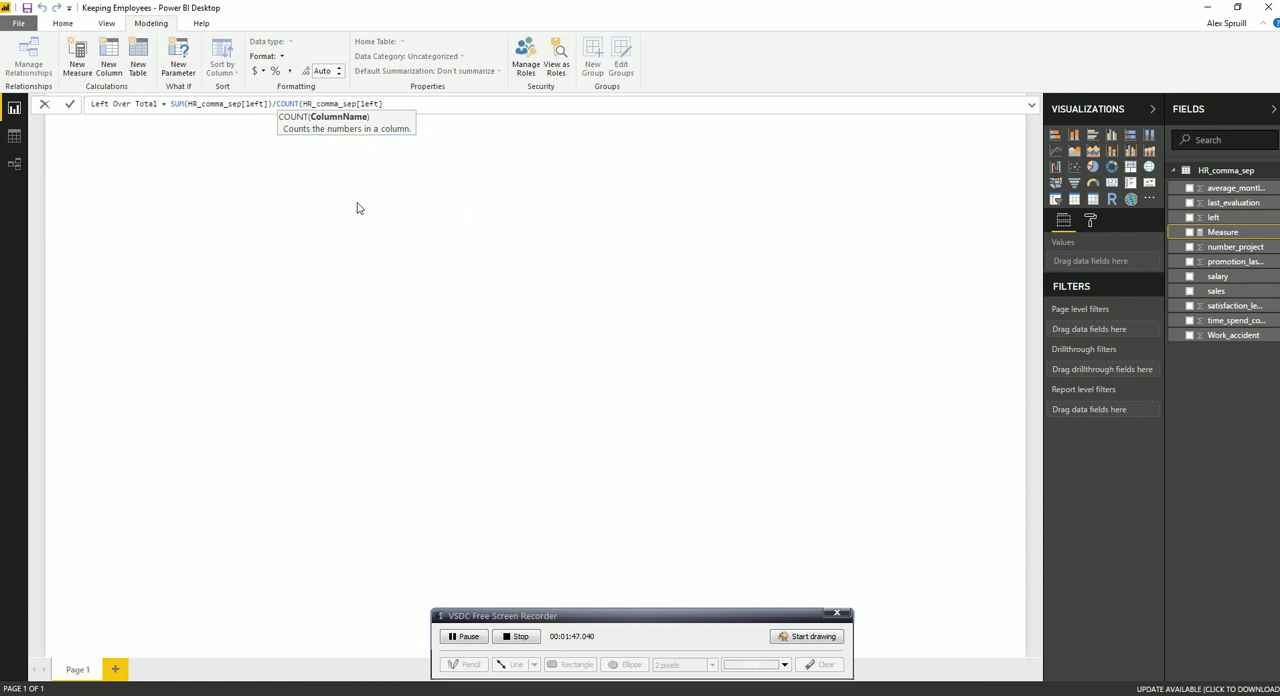
pyautogui.write(')')
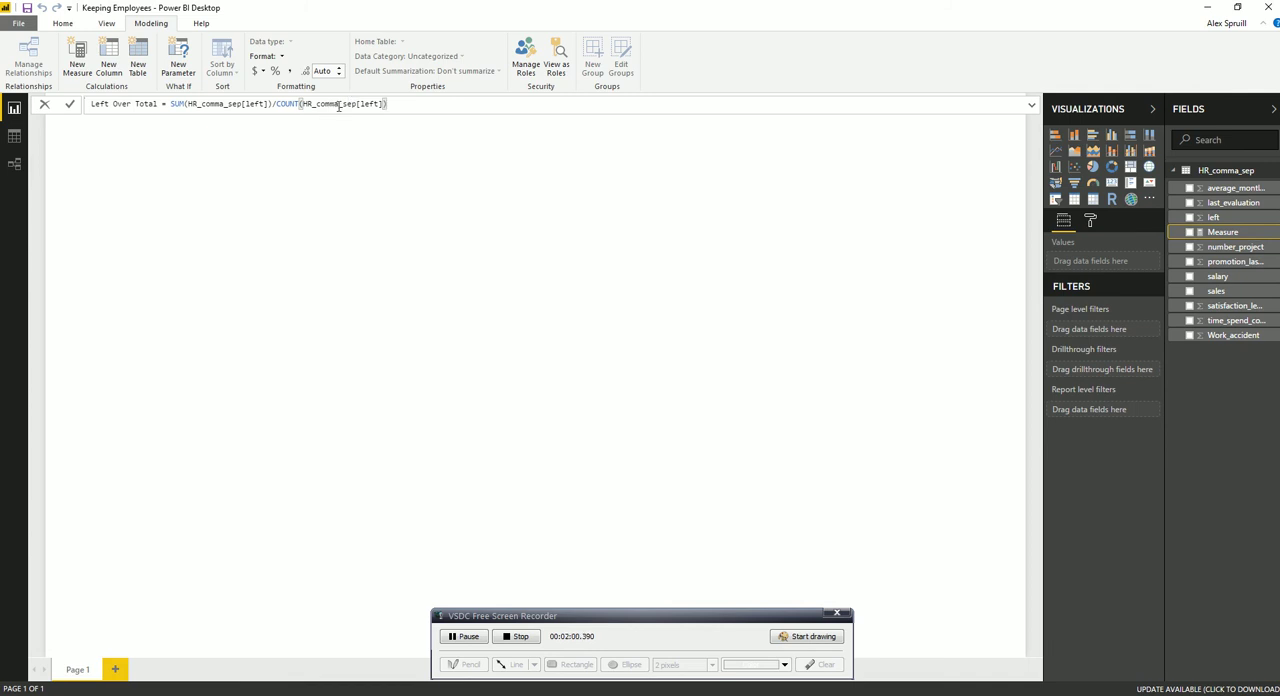
pyautogui.press('Return')
pyautogui.click(393, 189)
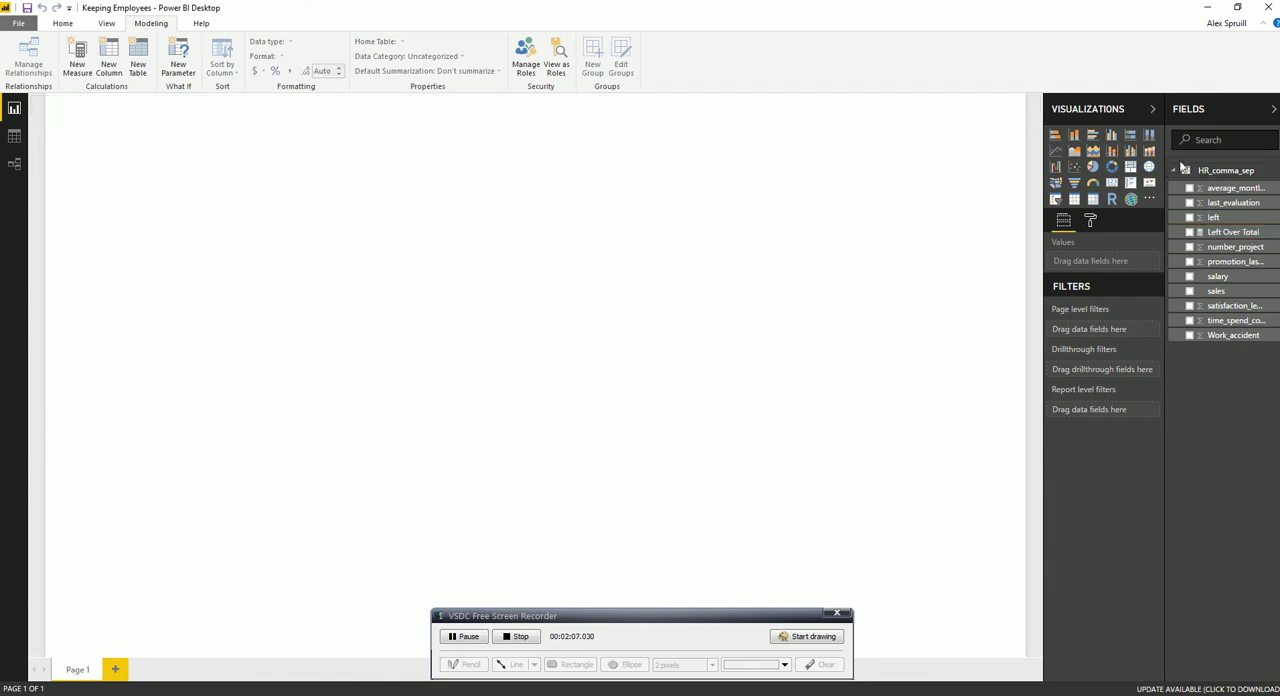
# Add a card showing the sum of the left field and reduce its height by about half
pyautogui.click(1113, 186)
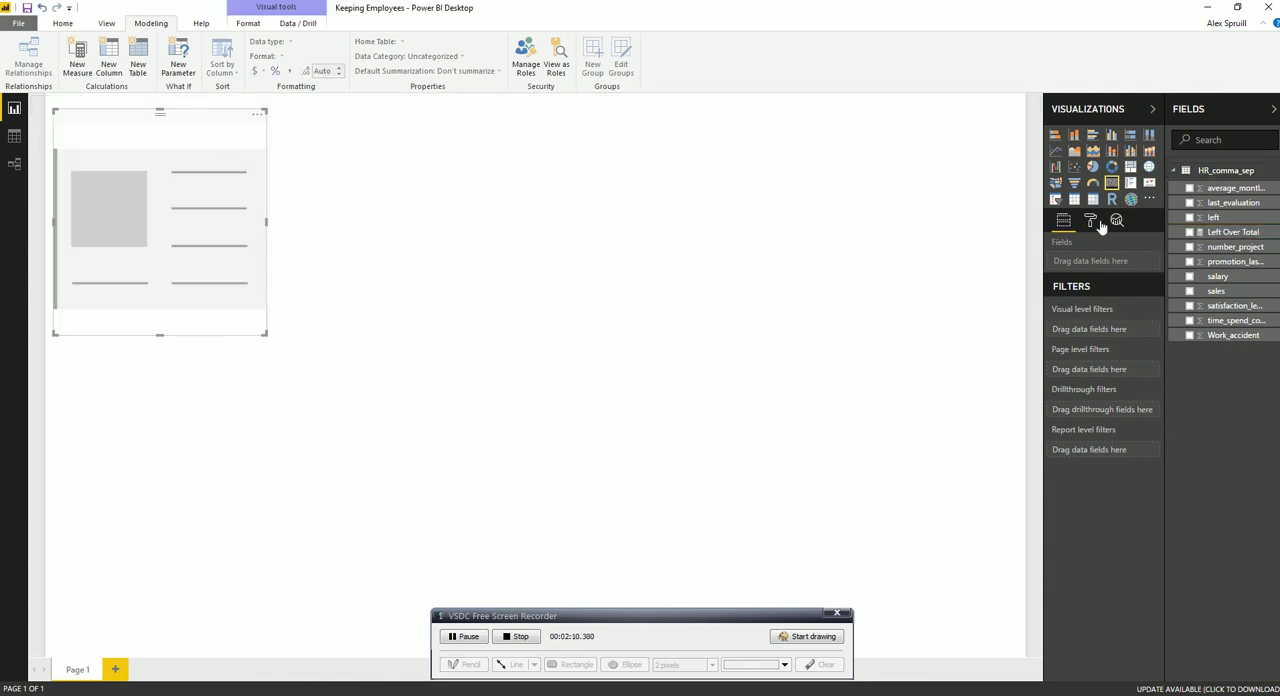
pyautogui.moveTo(1220, 217); pyautogui.dragTo(1111, 270)
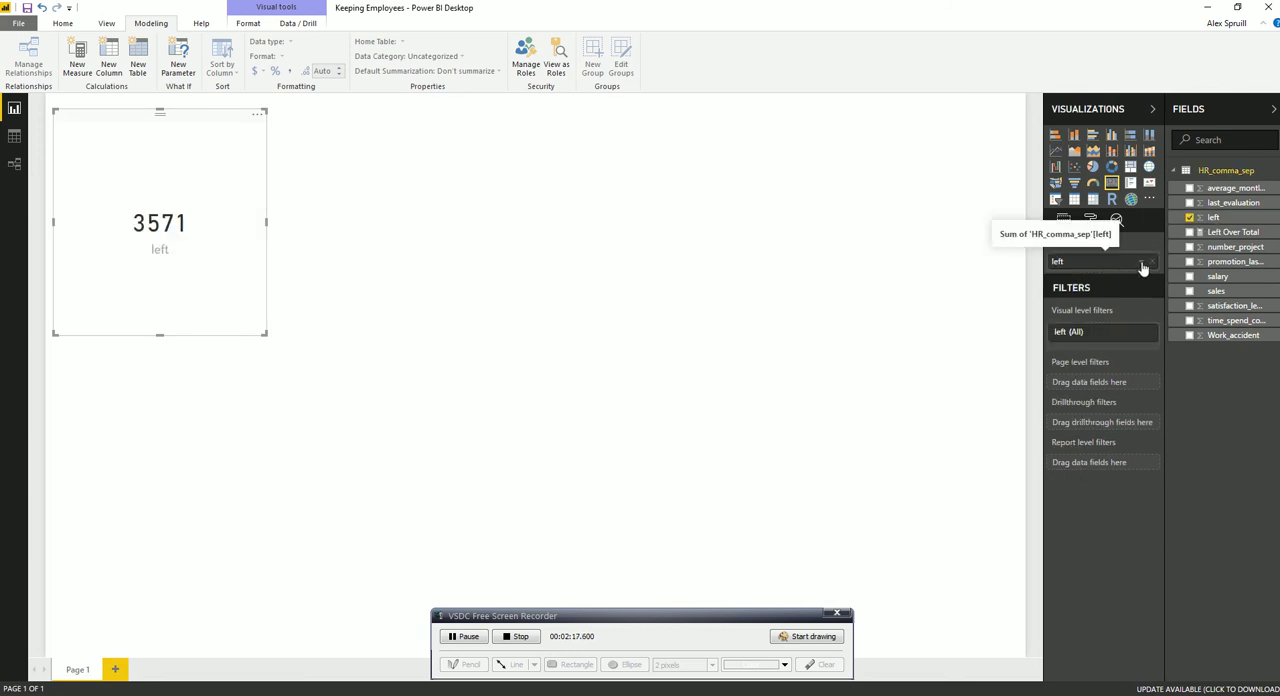
pyautogui.click(1144, 264)
pyautogui.moveTo(172, 334); pyautogui.dragTo(170, 225)
pyautogui.click(594, 226)
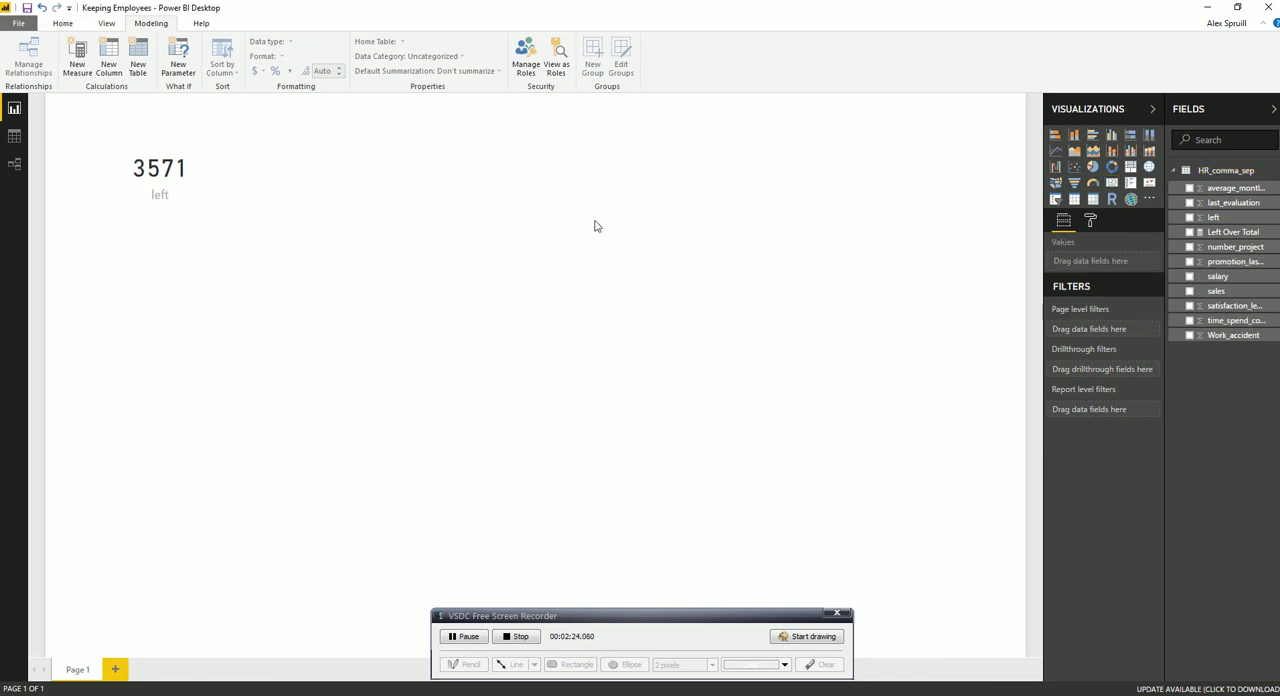
# Add a second card showing the Left Over Total measure and place it beside the first card
pyautogui.click(1111, 182)
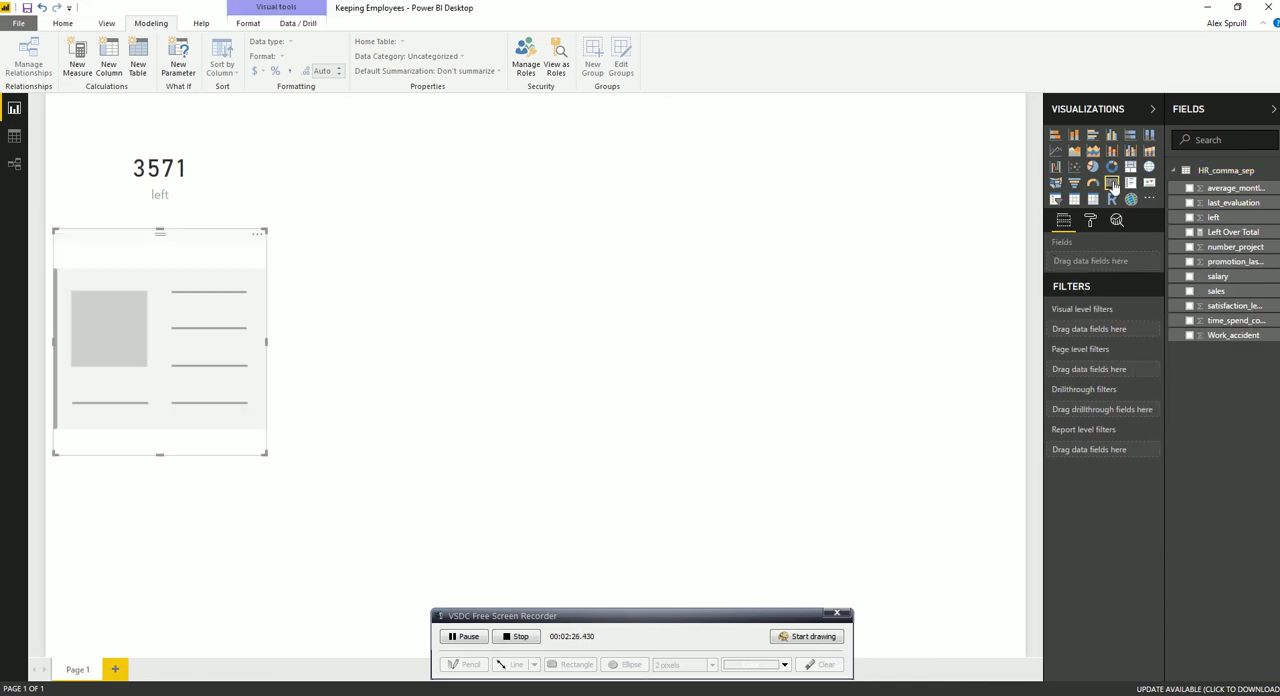
pyautogui.click(1220, 232)
pyautogui.moveTo(170, 231); pyautogui.dragTo(376, 97)
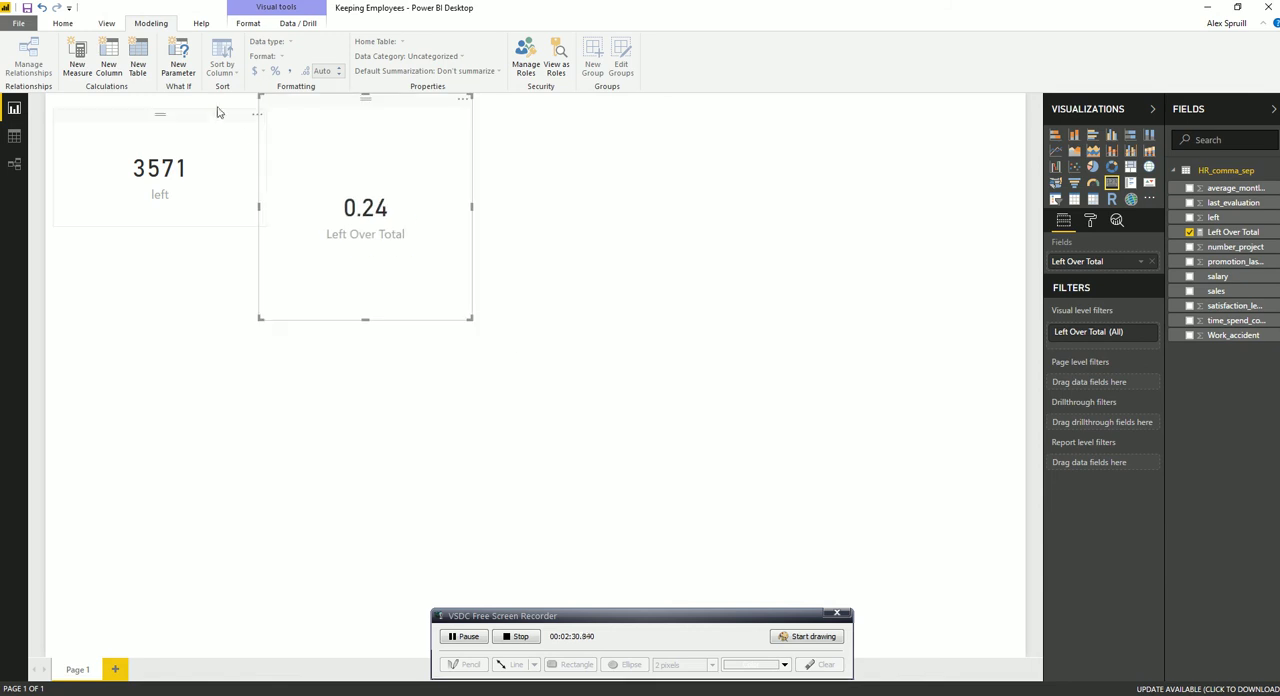
# Set the height of both cards to 150 and align them side by side along the page's upper edge
pyautogui.click(1090, 220)
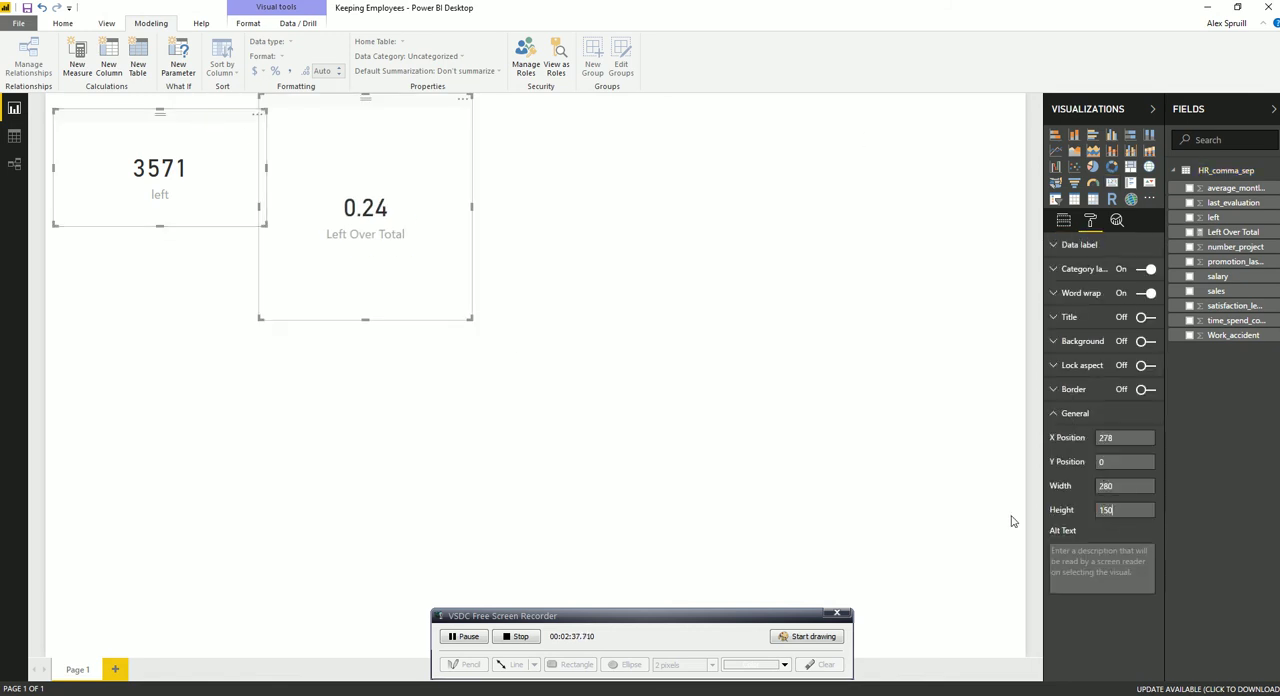
pyautogui.press('Return')
pyautogui.moveTo(398, 104); pyautogui.dragTo(429, 106)
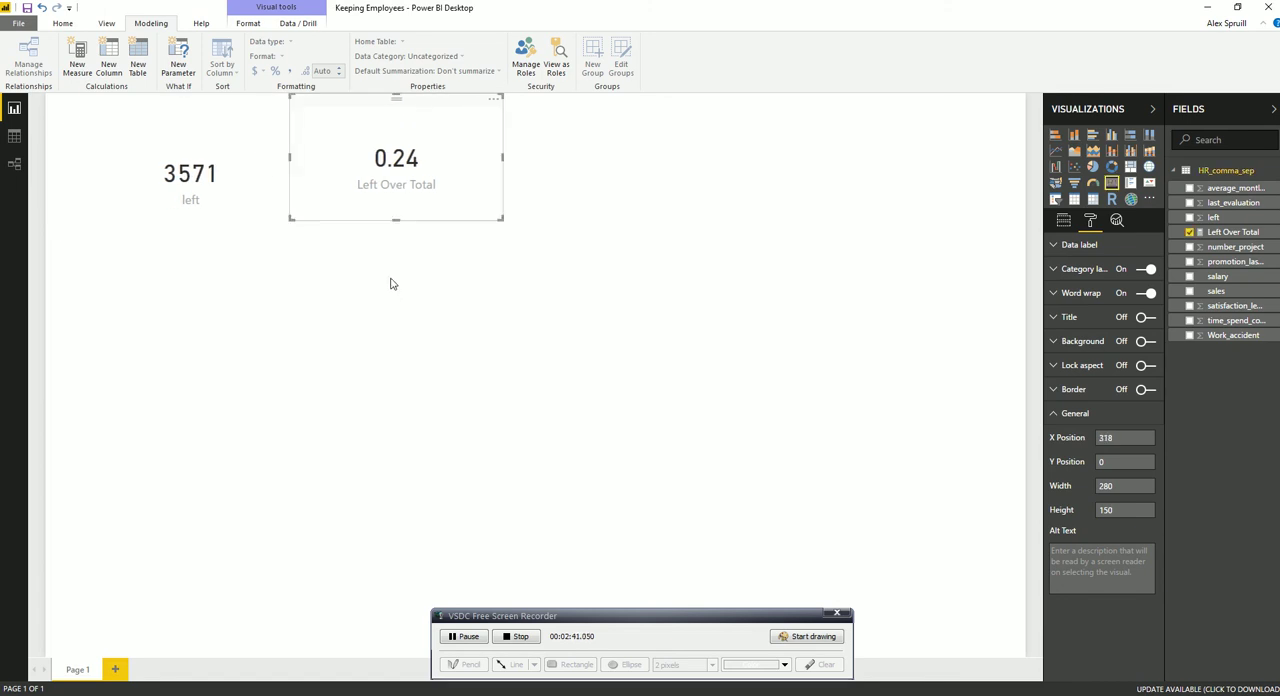
pyautogui.moveTo(204, 119); pyautogui.dragTo(164, 102)
pyautogui.moveTo(366, 111); pyautogui.dragTo(359, 111)
pyautogui.click(303, 285)
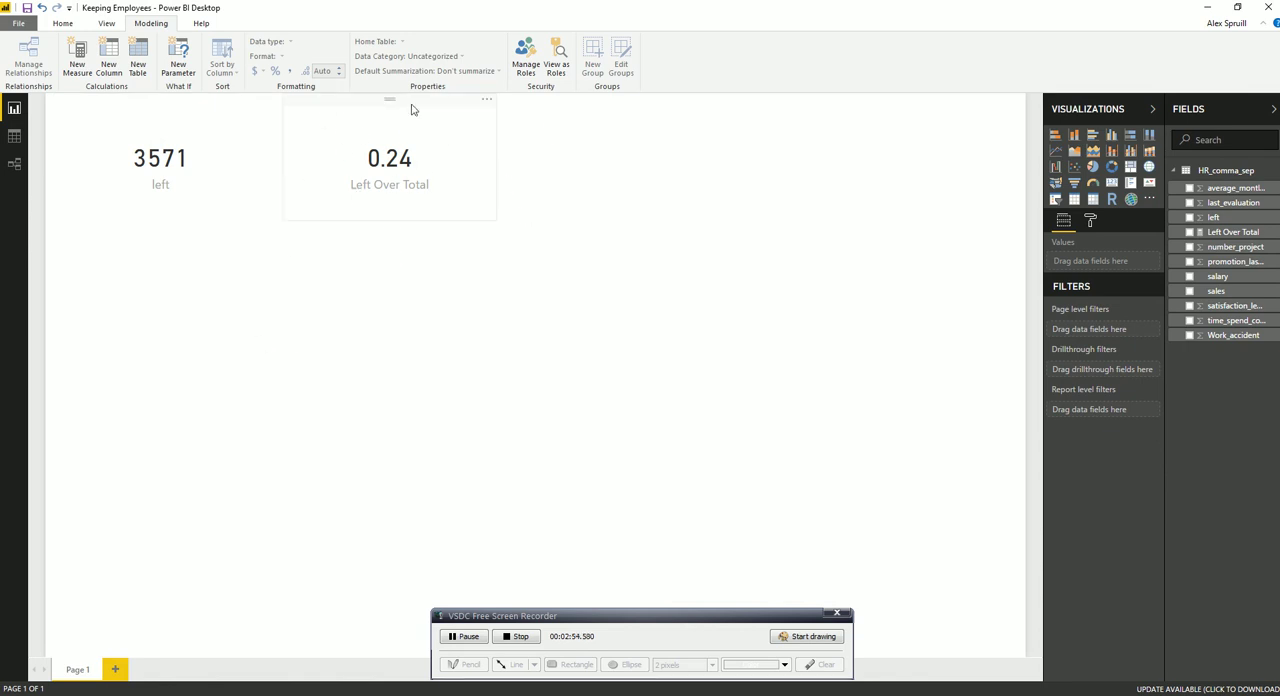
# Insert a matrix on the empty part of the page with Left Over Total as its values
pyautogui.click(1093, 199)
pyautogui.moveTo(222, 236); pyautogui.dragTo(770, 226)
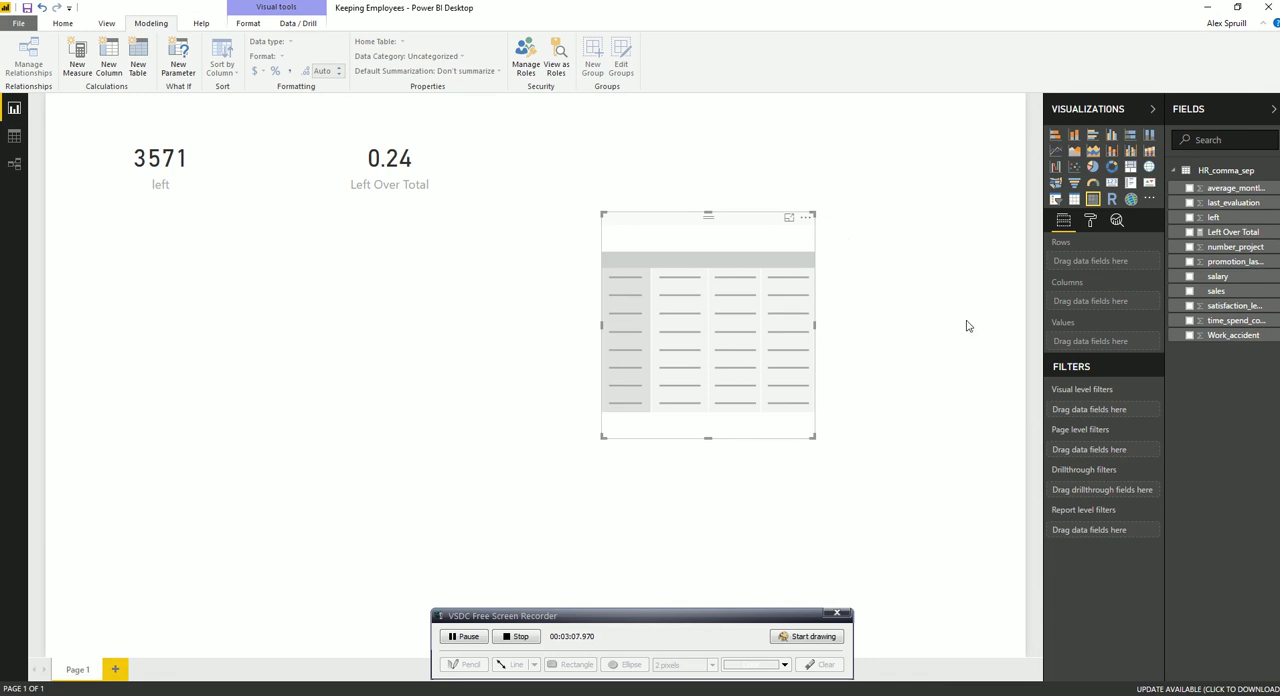
pyautogui.click(1233, 234)
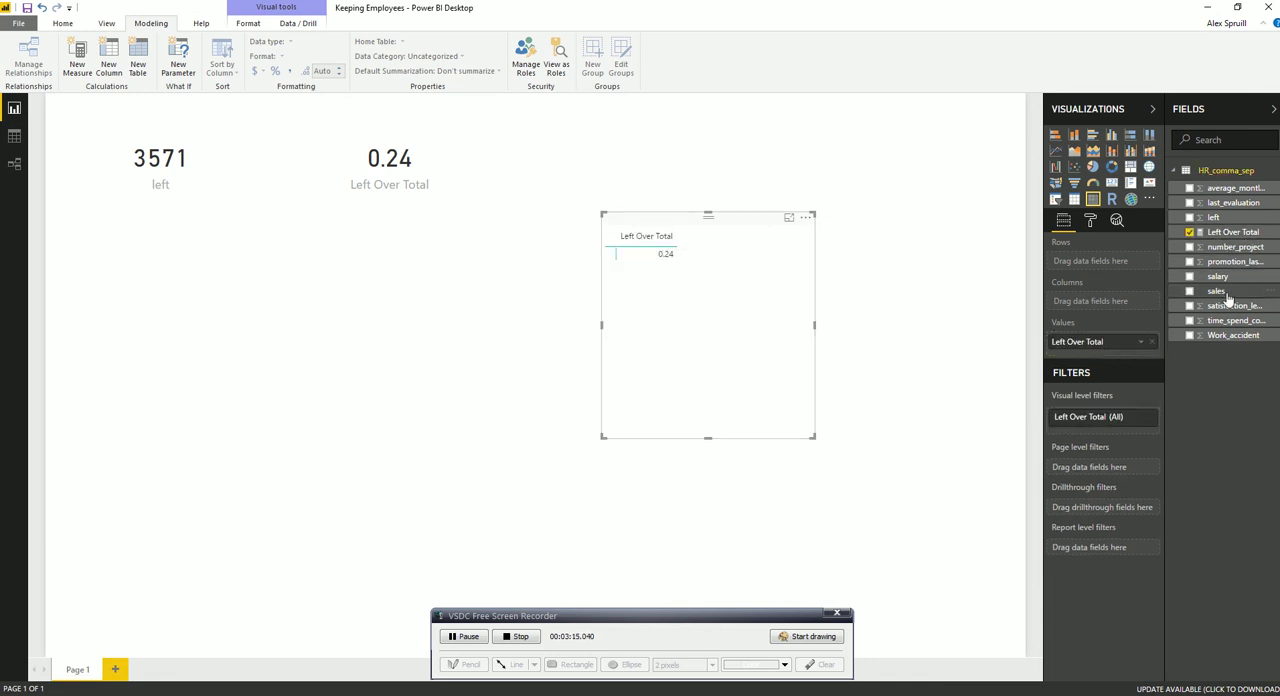
# Use satisfaction_level as the matrix columns, grouped into bins with a bin size of .1
pyautogui.moveTo(1104, 261); pyautogui.dragTo(1140, 305)
pyautogui.rightClick(1140, 306)
pyautogui.click(1168, 366)
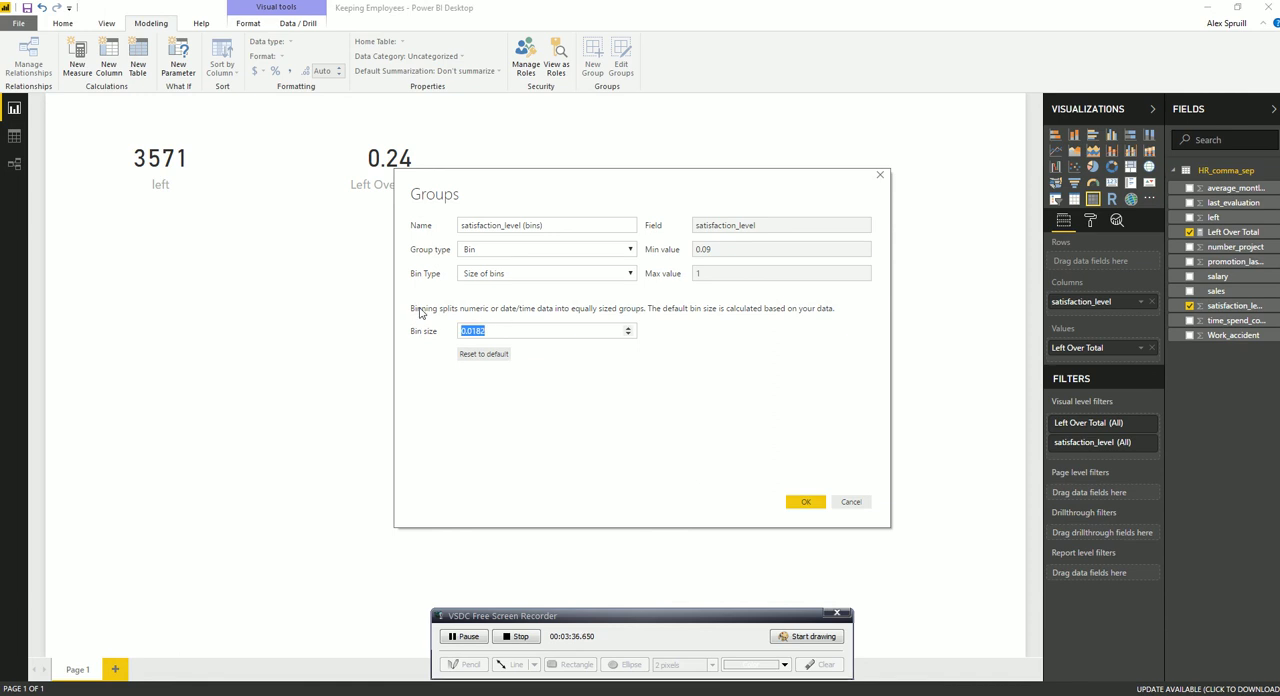
pyautogui.click(804, 503)
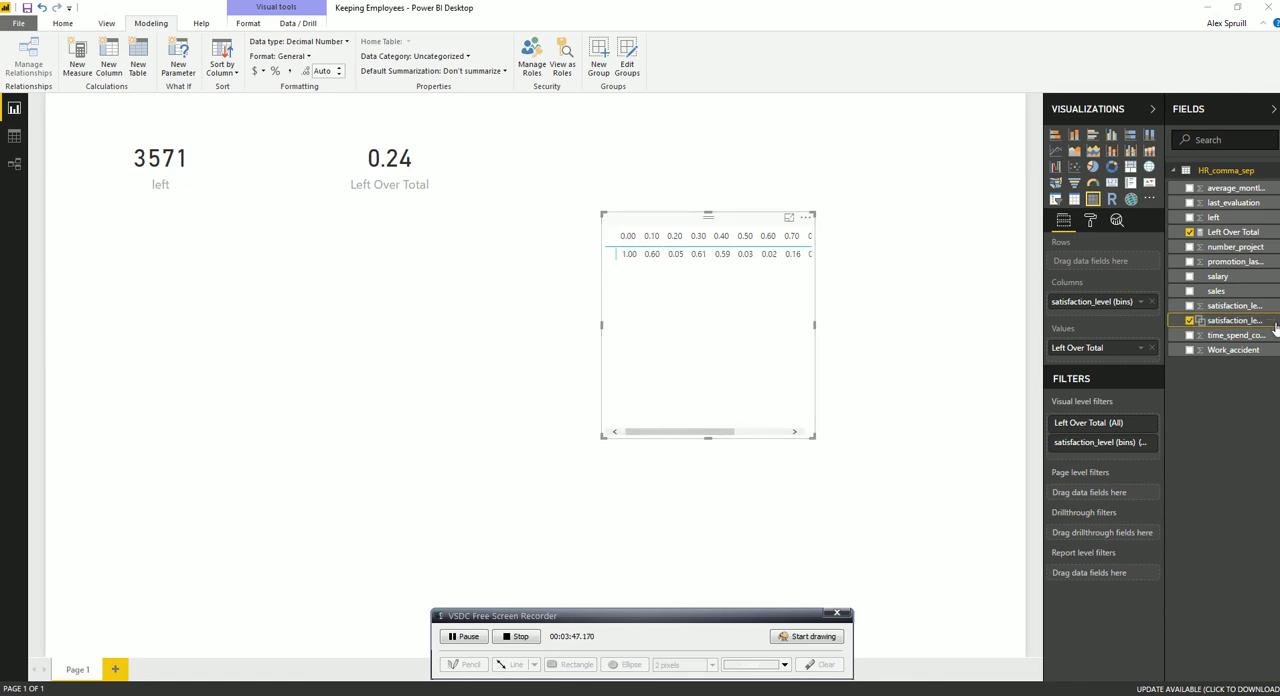
# Add salary as the matrix rows, then move the matrix below the cards and widen it
pyautogui.moveTo(1217, 276); pyautogui.dragTo(1110, 262)
pyautogui.moveTo(630, 240); pyautogui.dragTo(6, 226)
pyautogui.moveTo(258, 331); pyautogui.dragTo(463, 338)
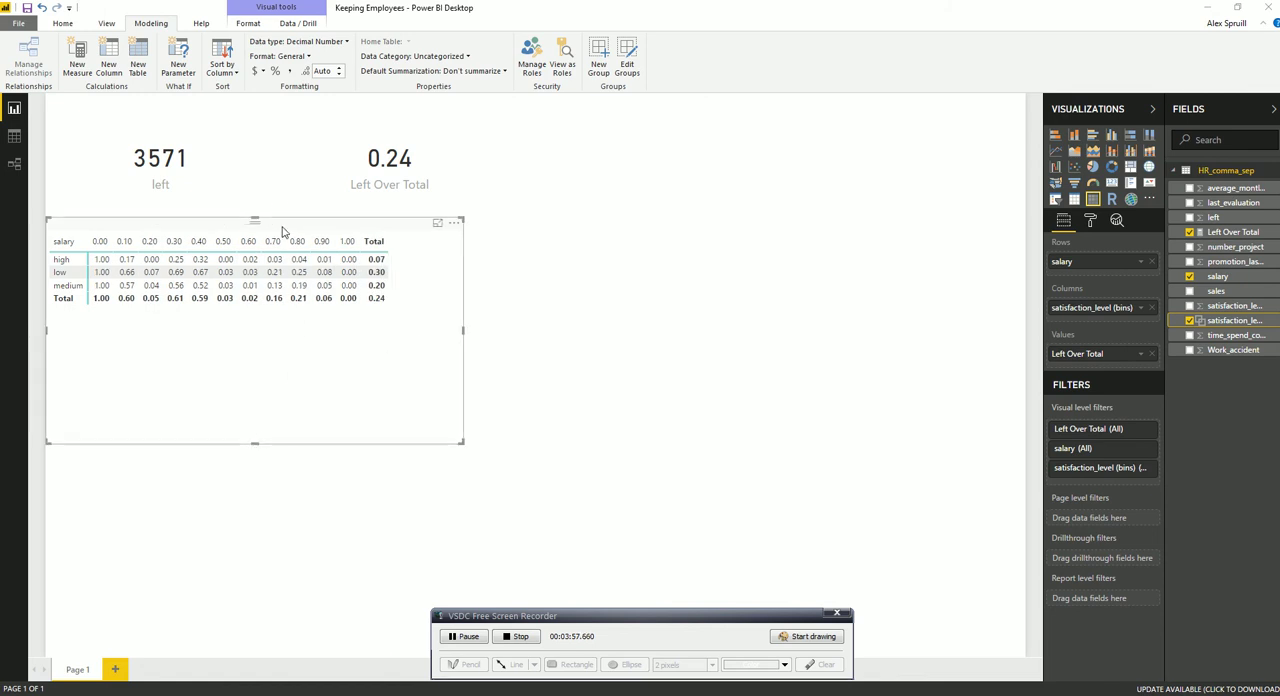
# Set the text size of the matrix values to 12 and widen the matrix to fit all columns
pyautogui.click(1090, 220)
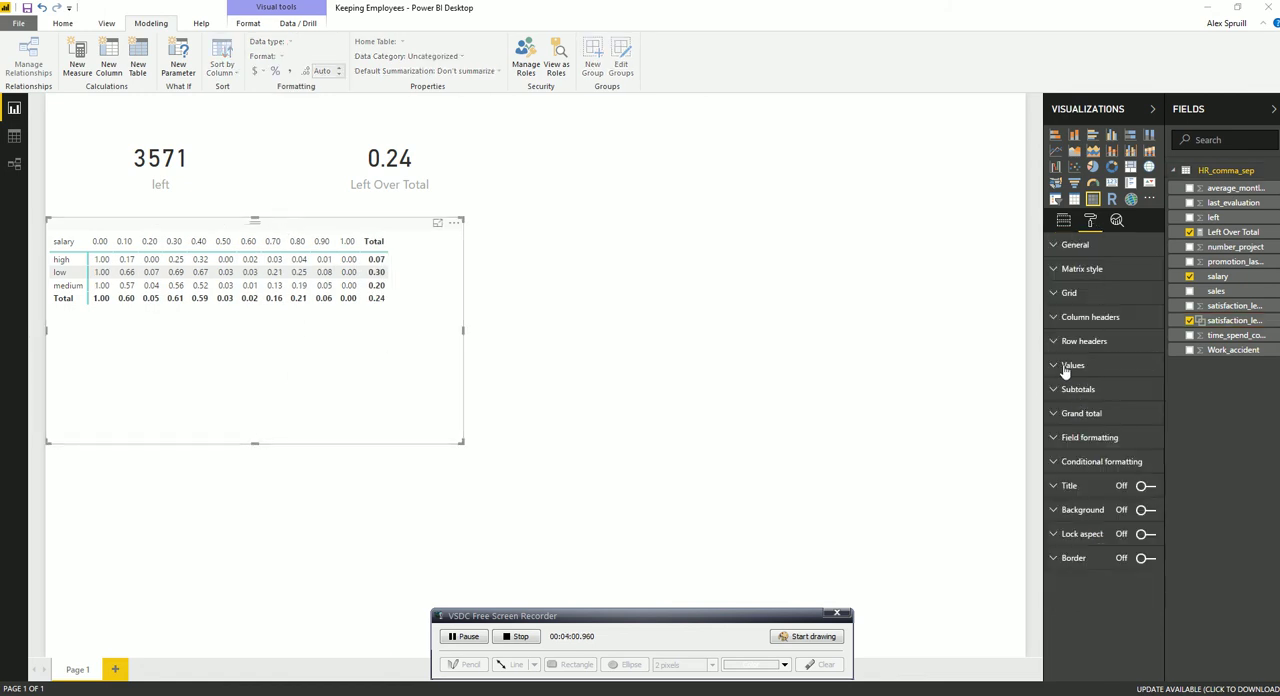
pyautogui.click(1066, 366)
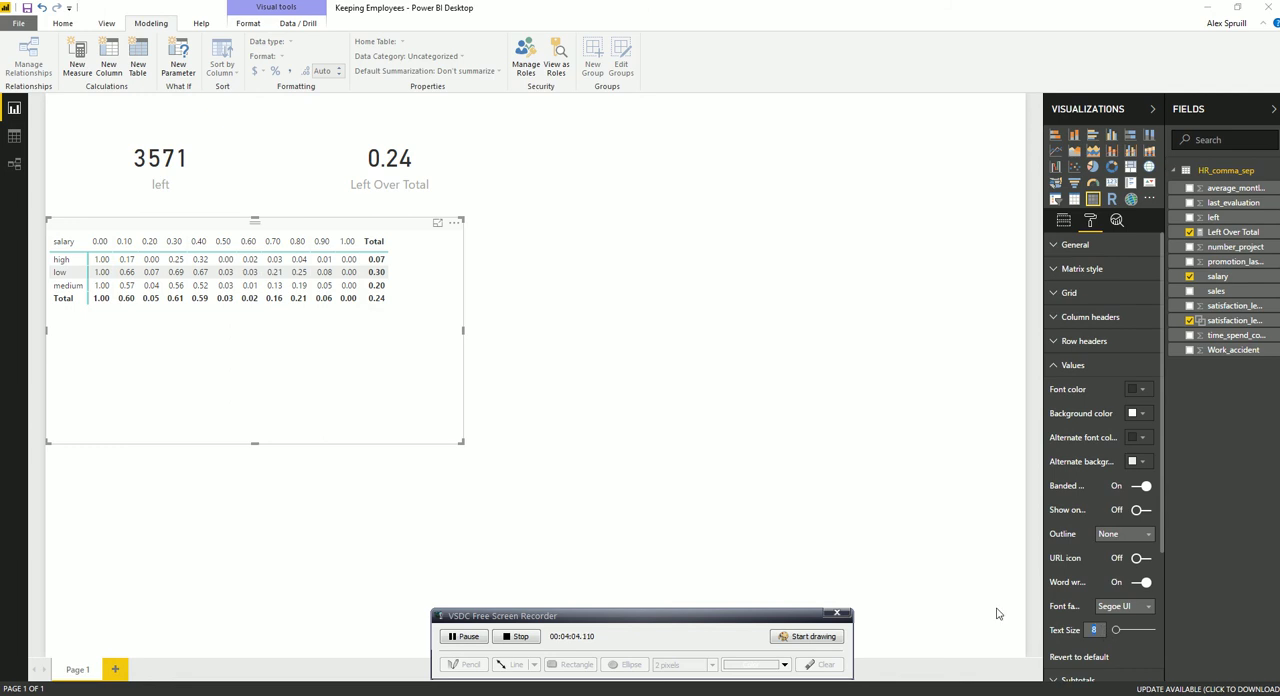
pyautogui.write('12')
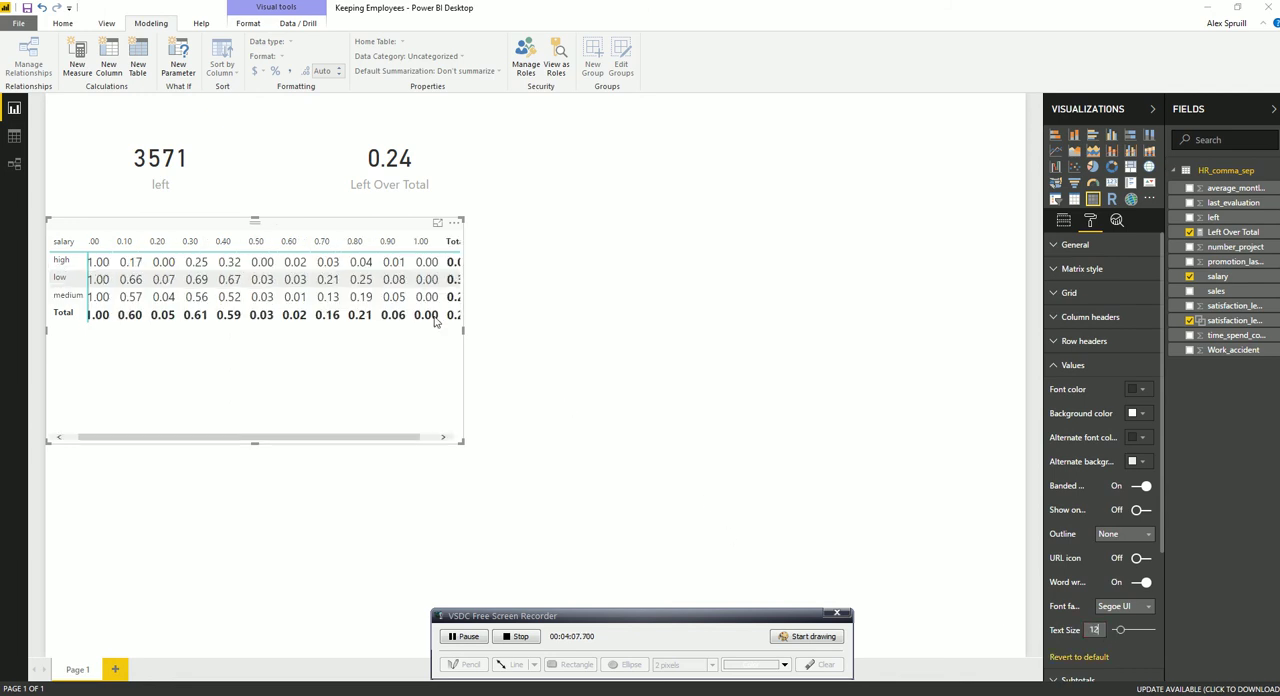
pyautogui.moveTo(463, 334); pyautogui.dragTo(492, 340)
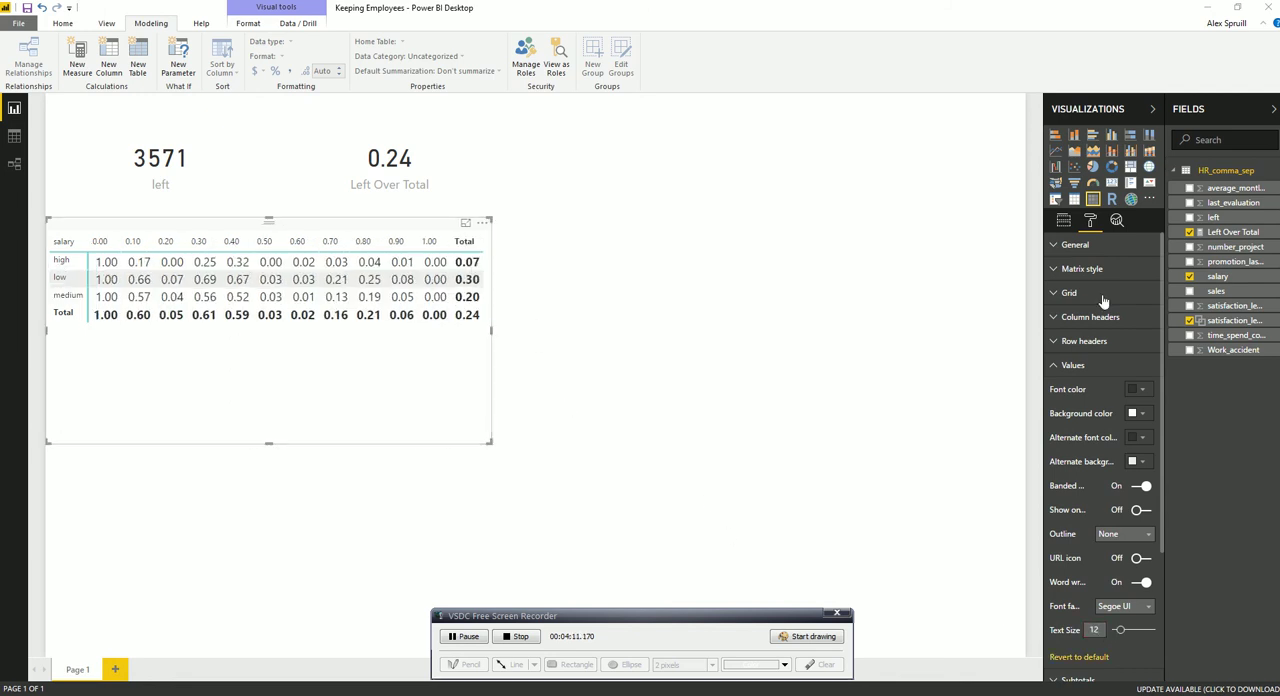
# Set the text size of the matrix's column headers and row headers to 12
pyautogui.click(1056, 320)
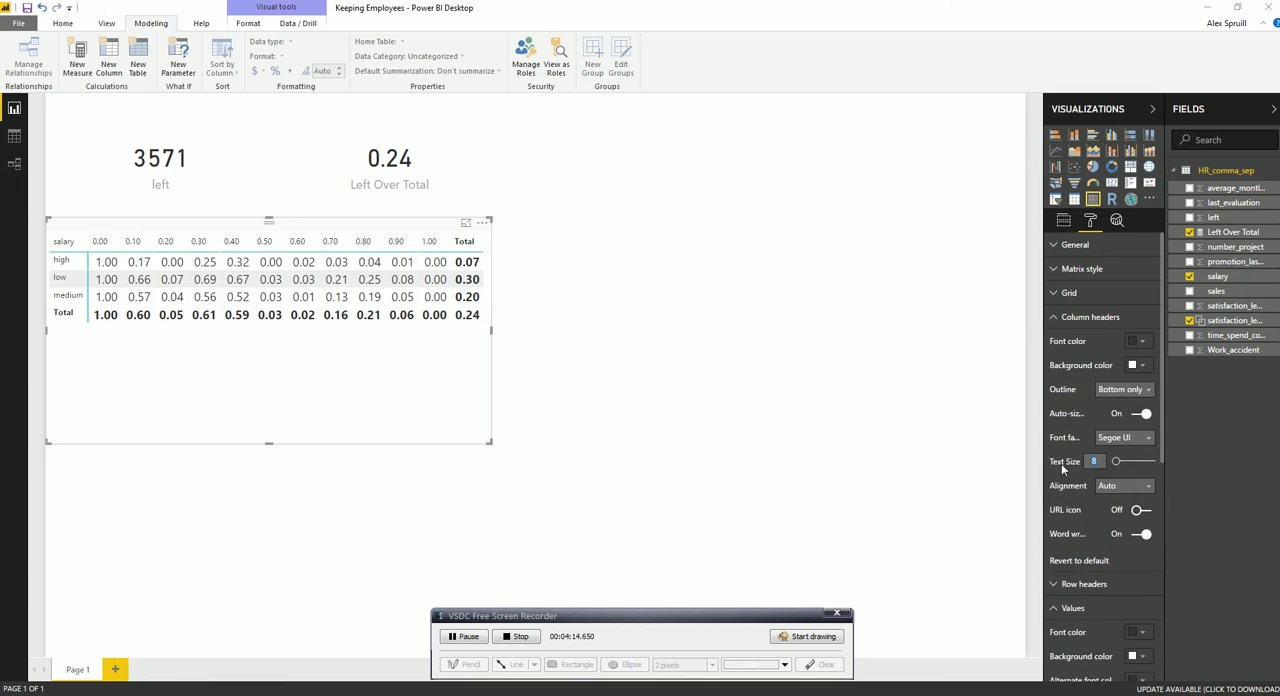
pyautogui.write('12')
pyautogui.click(1056, 316)
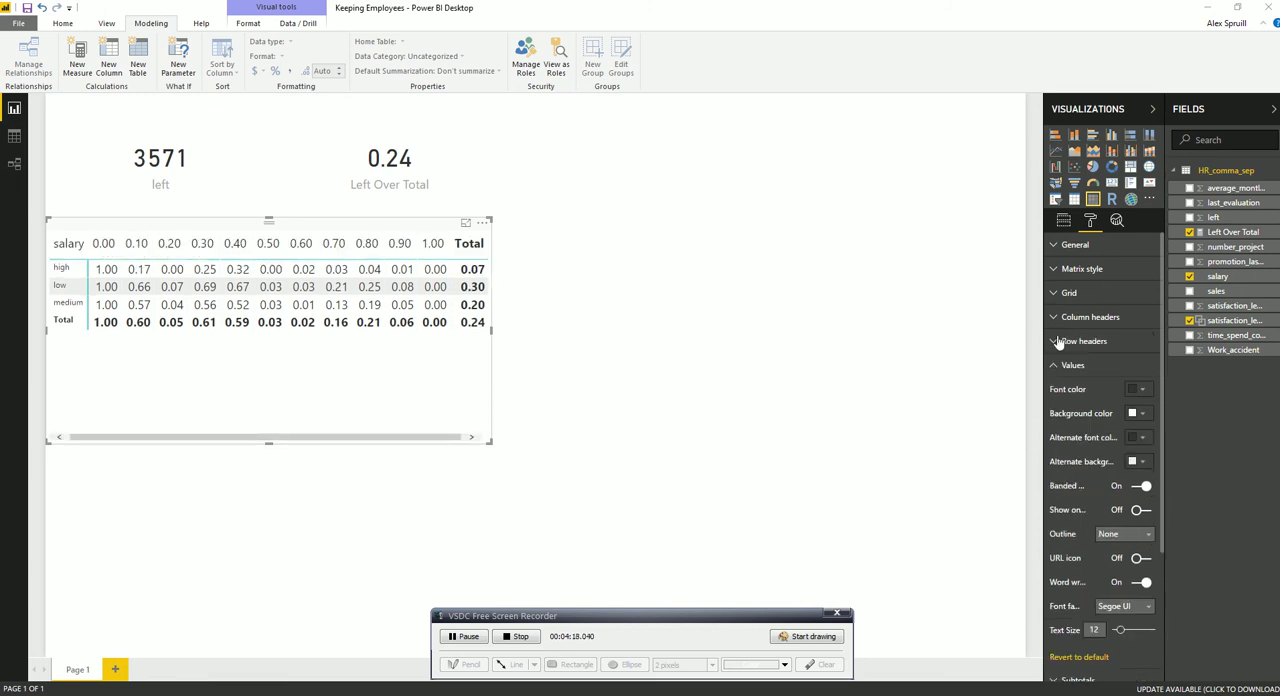
pyautogui.click(1058, 341)
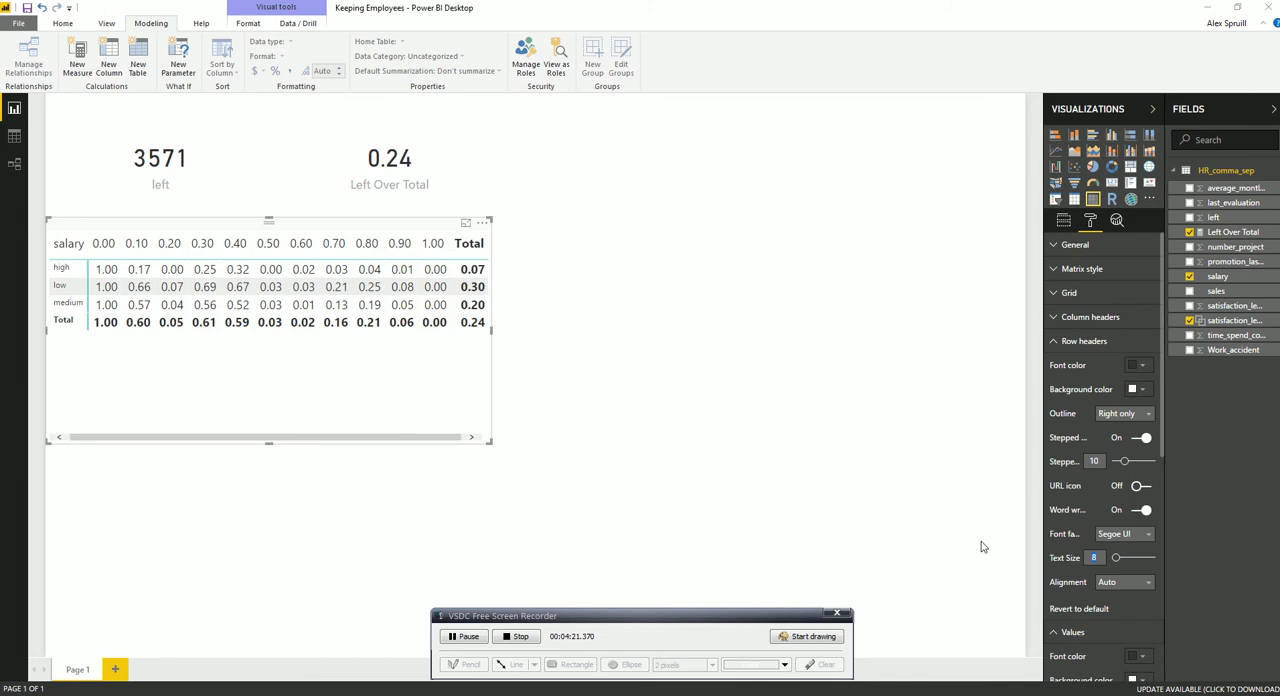
pyautogui.write('12')
# Widen the matrix to fit the larger text, shorten it, and shift it slightly down the page
pyautogui.moveTo(490, 330); pyautogui.dragTo(517, 332)
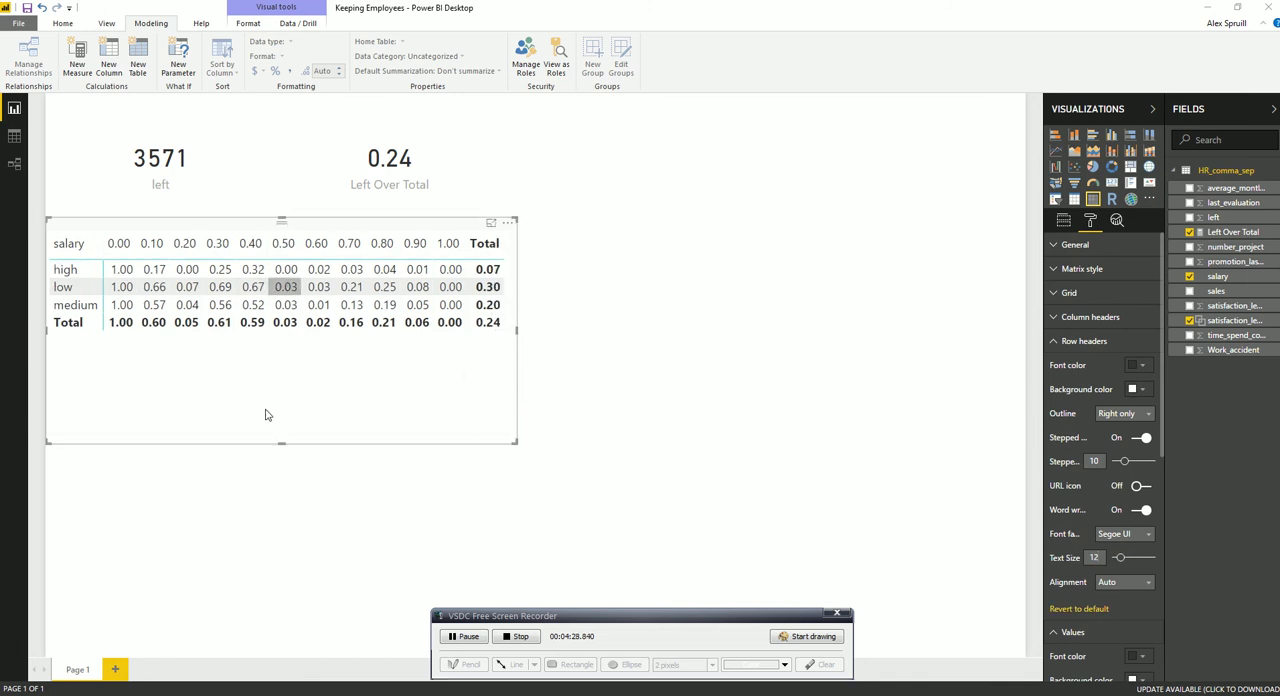
pyautogui.moveTo(284, 443); pyautogui.dragTo(284, 376)
pyautogui.moveTo(300, 227); pyautogui.dragTo(307, 245)
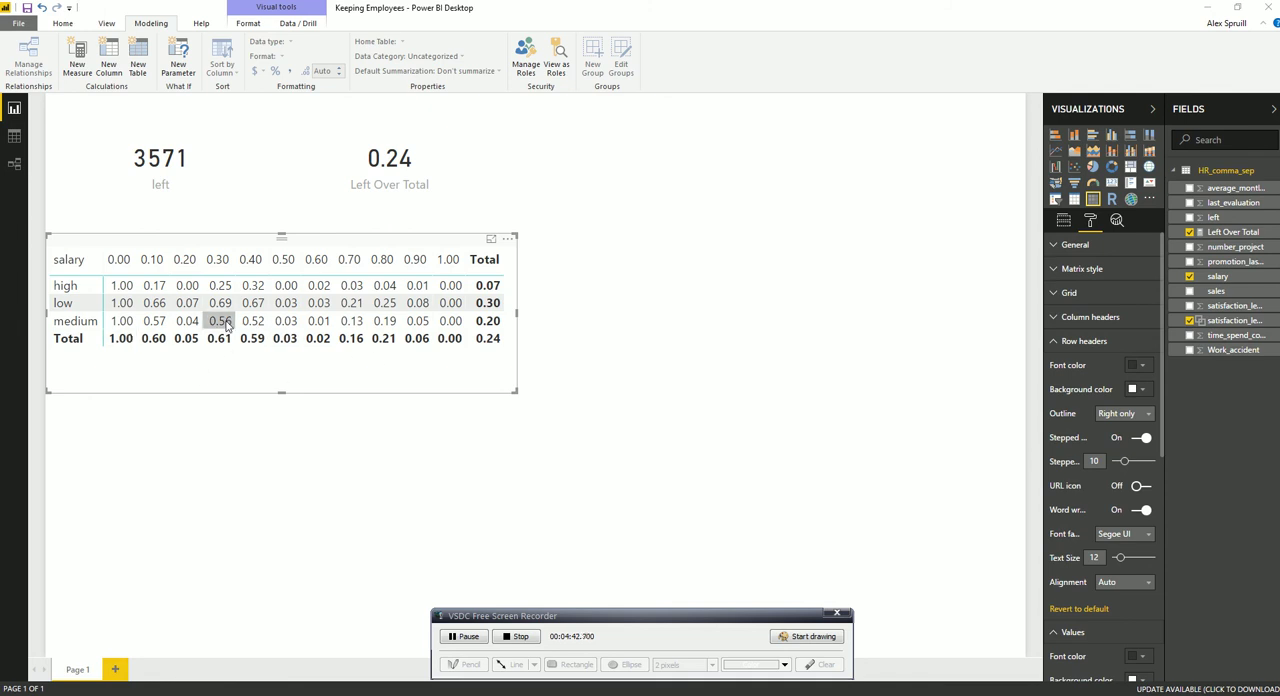
# Sort the matrix rows by salary in ascending order
pyautogui.click(64, 261)
pyautogui.click(60, 263)
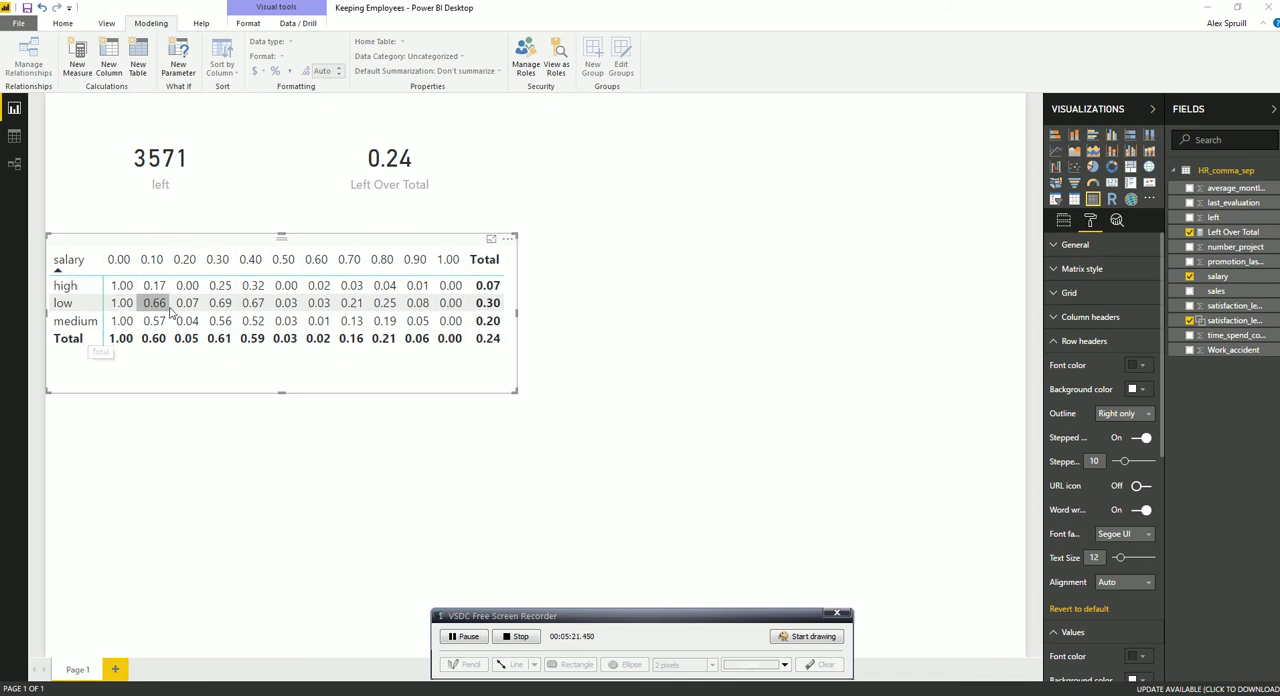
# Cross-filter the cards by the 0.30 satisfaction column to examine its figures, and clear the filter
pyautogui.click(217, 260)
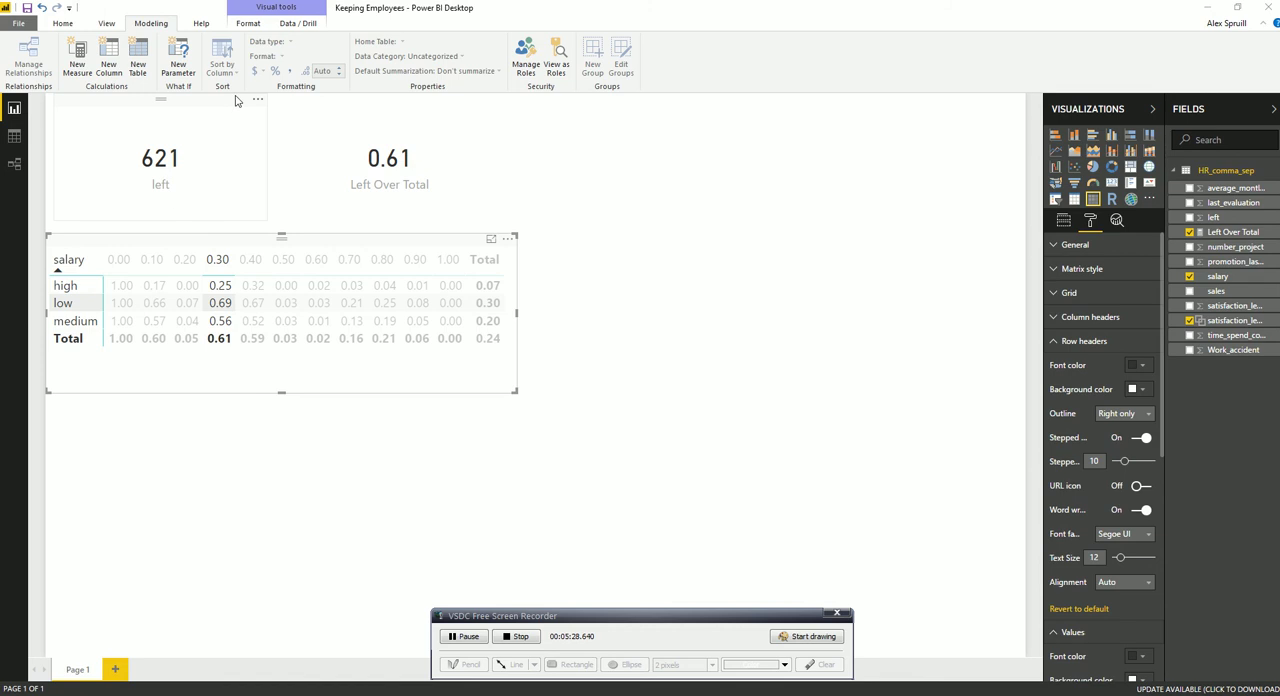
pyautogui.click(218, 261)
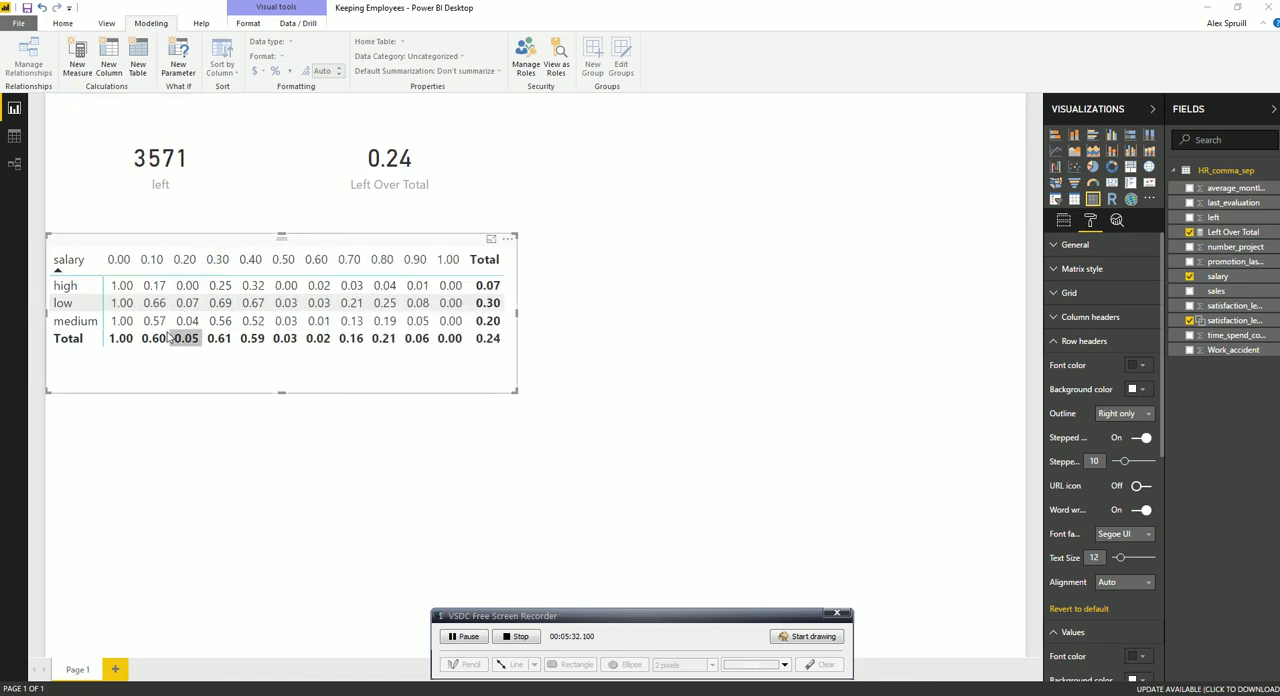
# Trim the matrix's empty height, duplicate the matrix, and place the copy in the page's lower-right area
pyautogui.moveTo(281, 391); pyautogui.dragTo(281, 358)
pyautogui.hotkey('ctrl', 'c')
pyautogui.hotkey('ctrl', 'v')
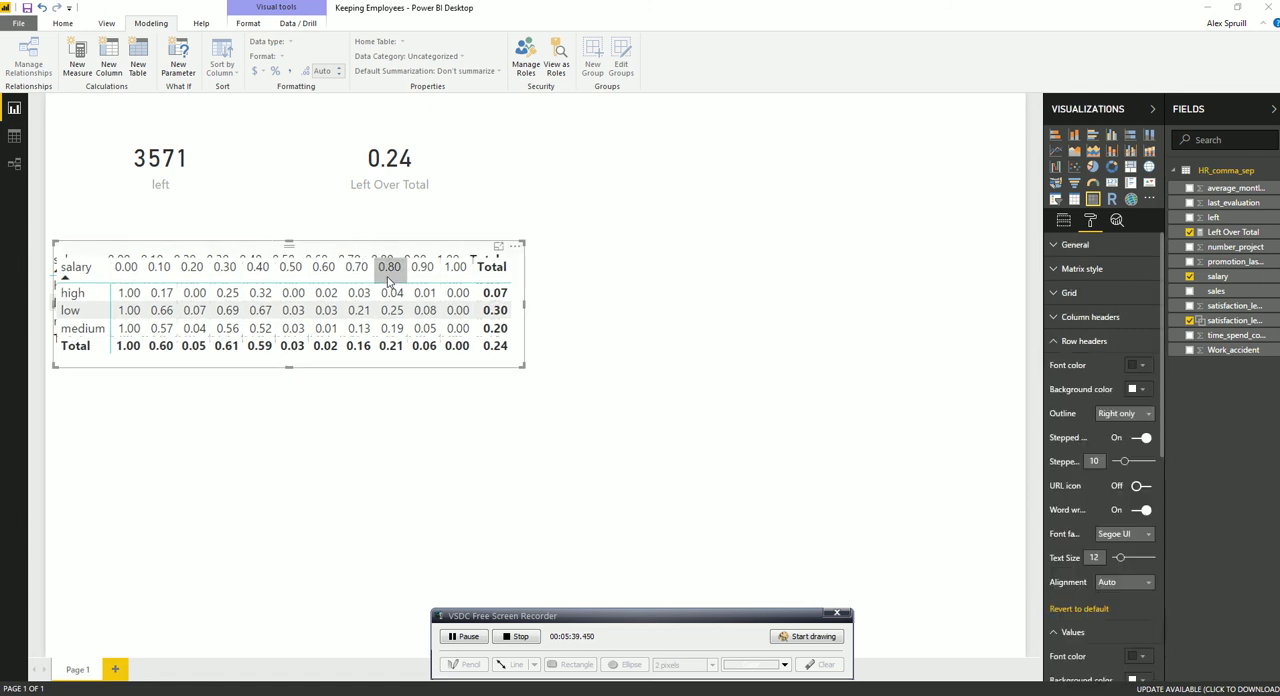
pyautogui.moveTo(410, 258); pyautogui.dragTo(840, 344)
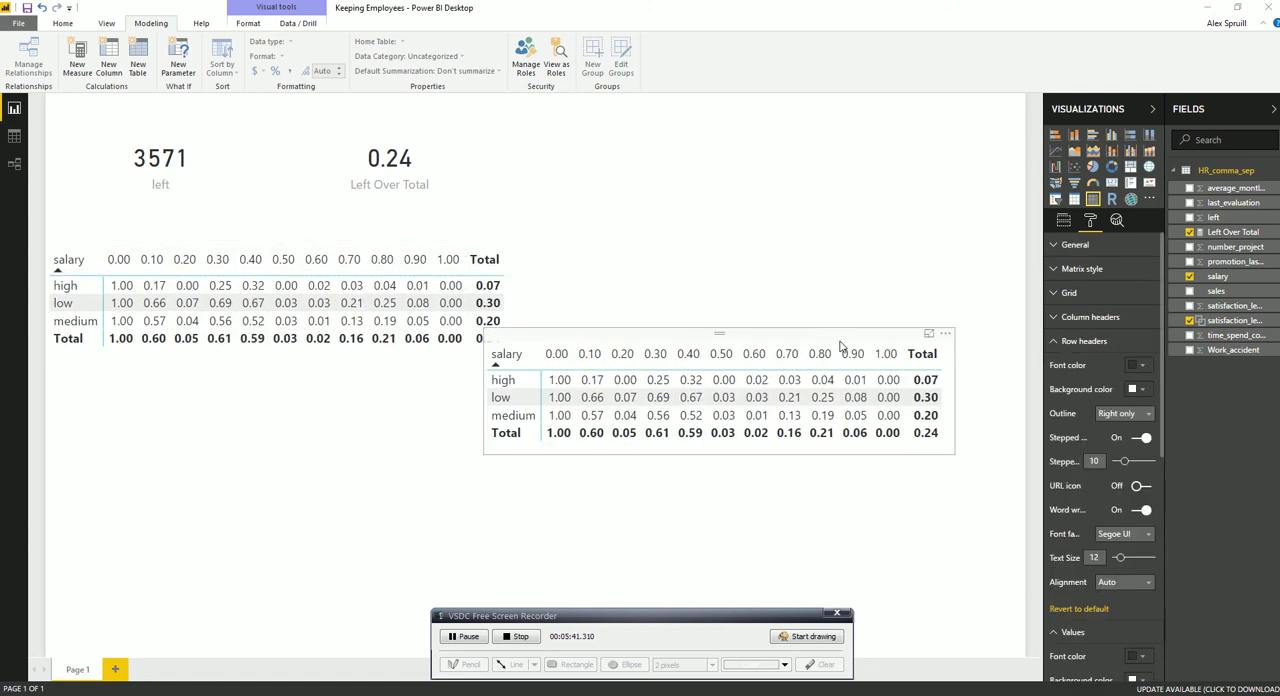
# Convert the copied matrix into a line chart with satisfaction_level (bins) on the axis and salary as the legend
pyautogui.click(1055, 152)
pyautogui.click(1064, 222)
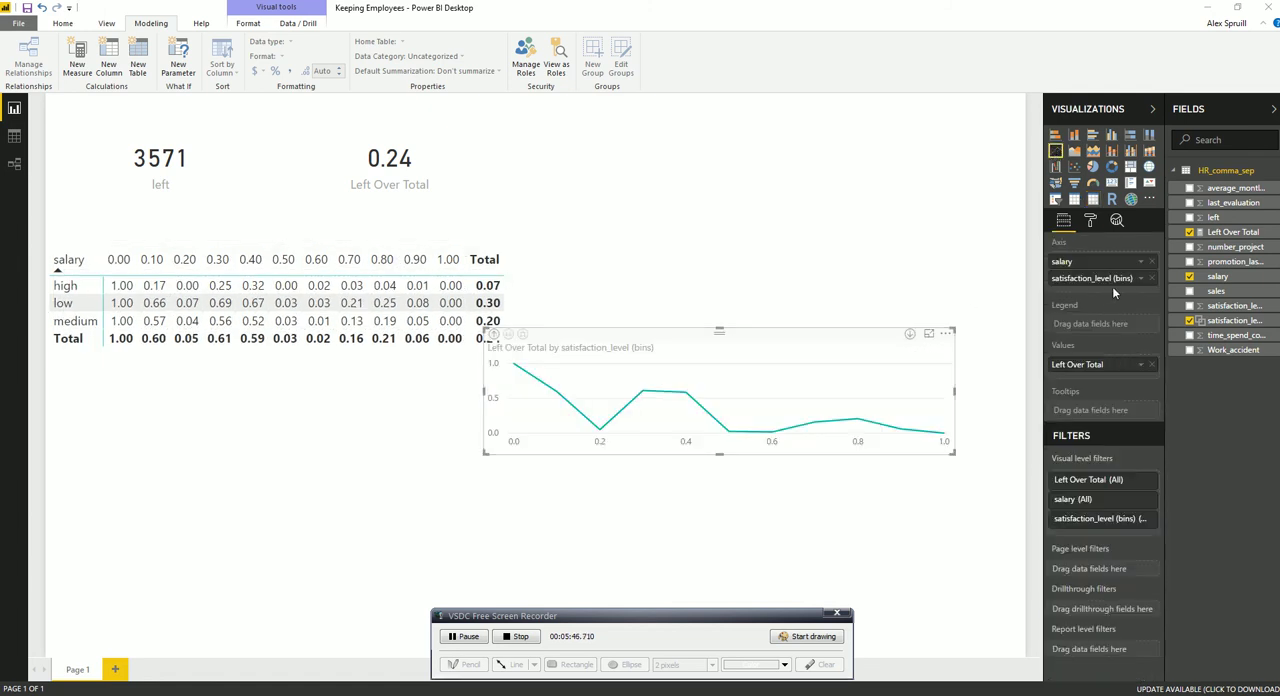
pyautogui.moveTo(1096, 272); pyautogui.dragTo(1096, 322)
# Place the line chart directly below the matrix and enlarge it to fill the page's lower-left area
pyautogui.moveTo(754, 335); pyautogui.dragTo(270, 361)
pyautogui.moveTo(282, 480); pyautogui.dragTo(287, 655)
pyautogui.moveTo(517, 508); pyautogui.dragTo(688, 506)
pyautogui.moveTo(760, 615); pyautogui.dragTo(1208, 694)
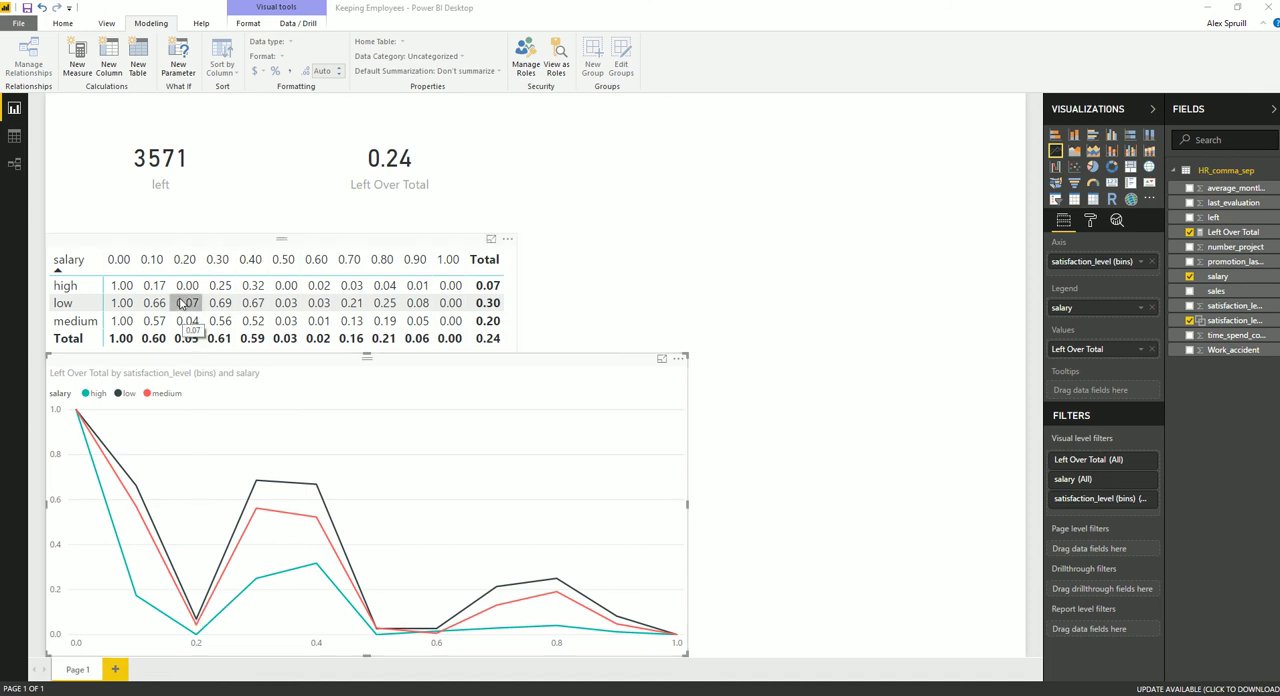
# Cross-filter the cards and line chart by the matrix's 0.20 satisfaction column, and clear the filter
pyautogui.click(185, 261)
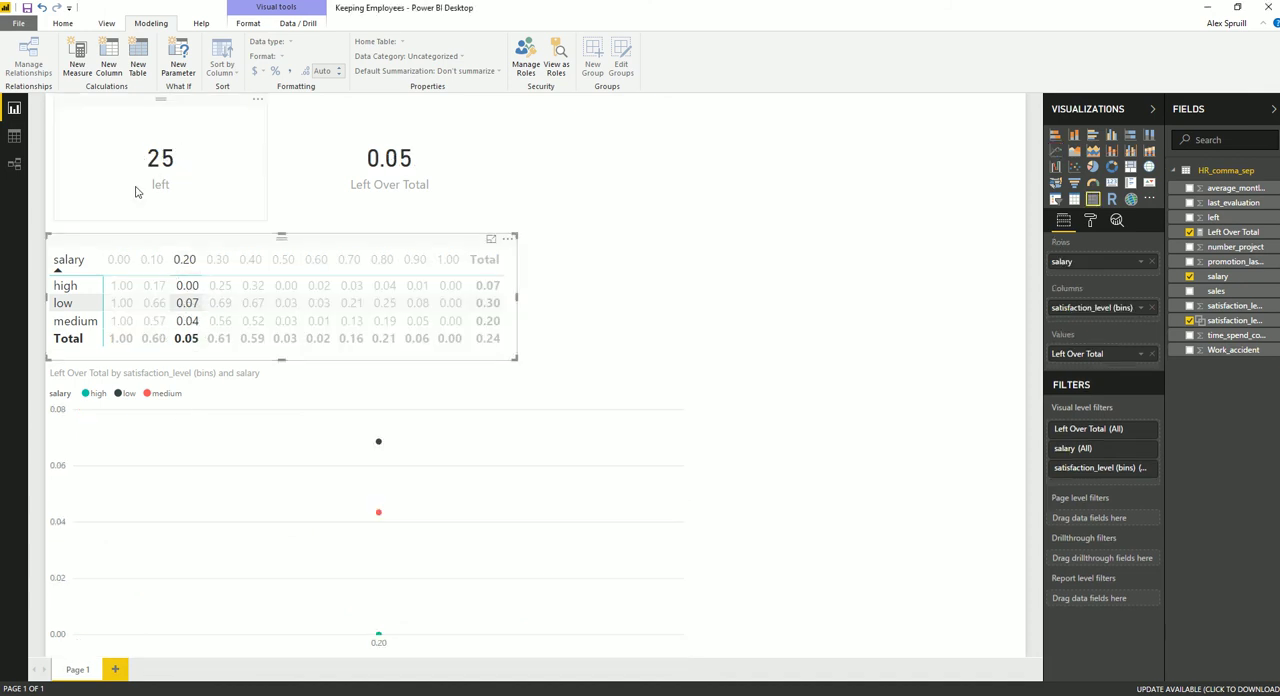
pyautogui.click(185, 260)
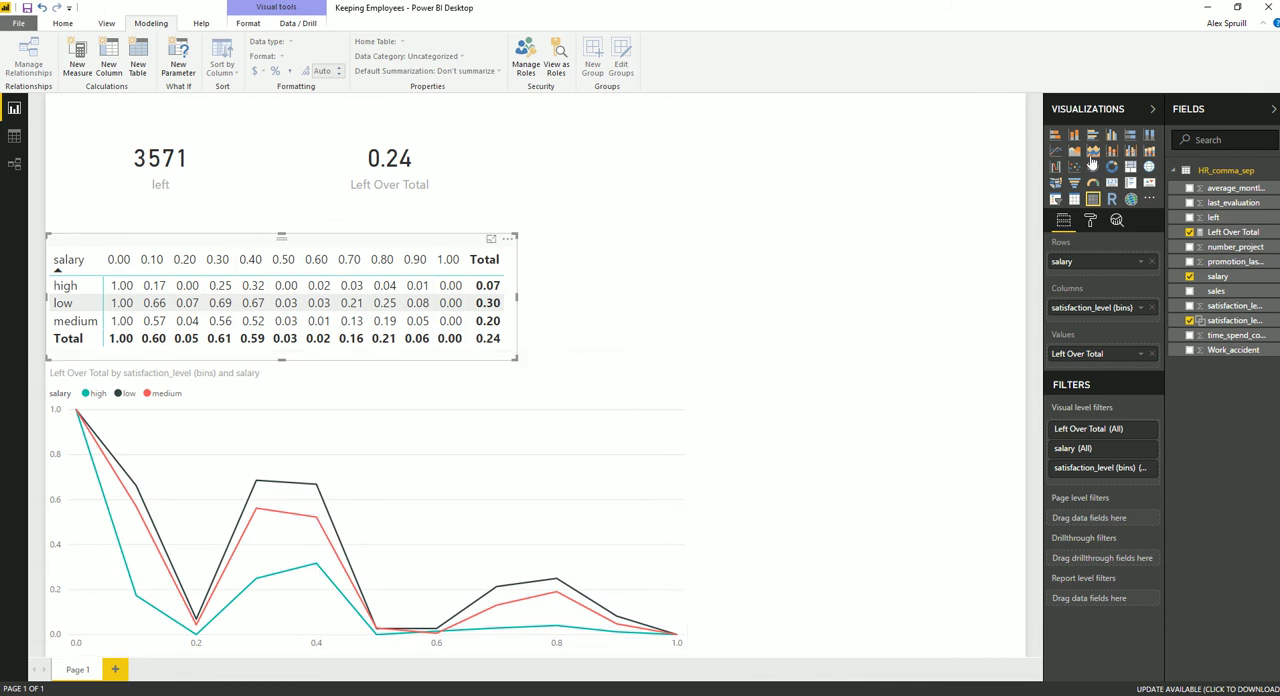
# Insert a funnel chart grouped by sales, with the left field as its values aggregated by count
pyautogui.click(870, 232)
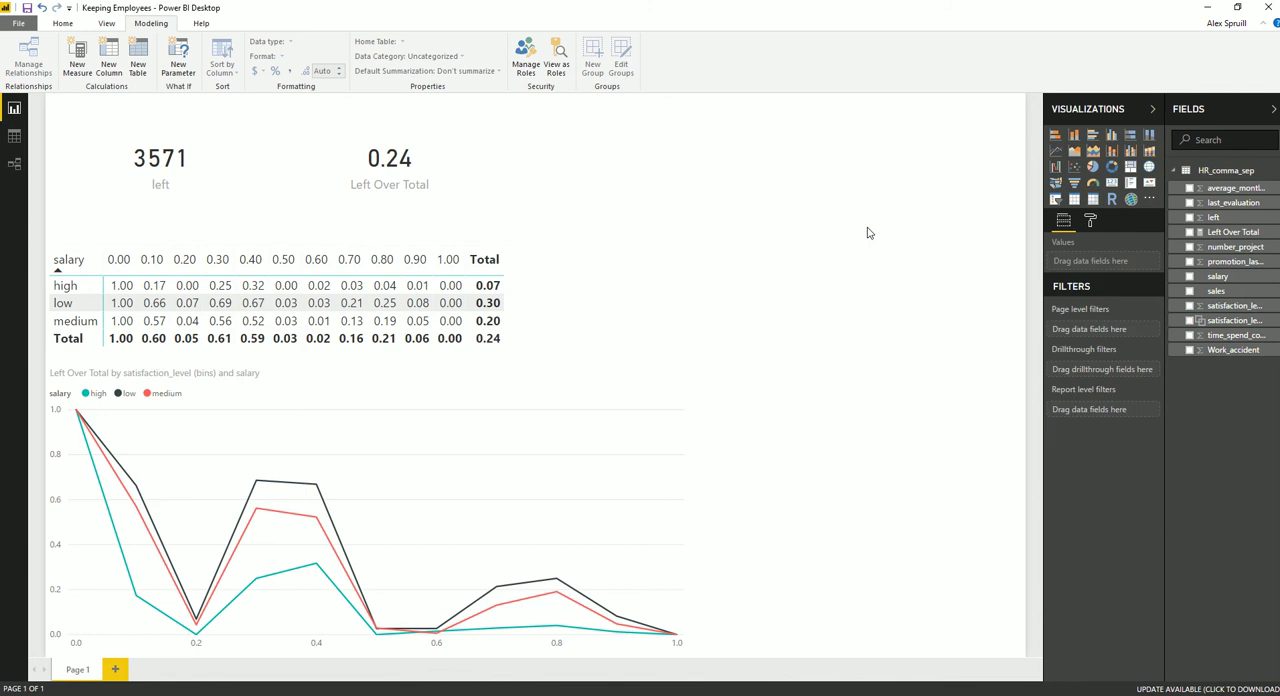
pyautogui.click(1076, 185)
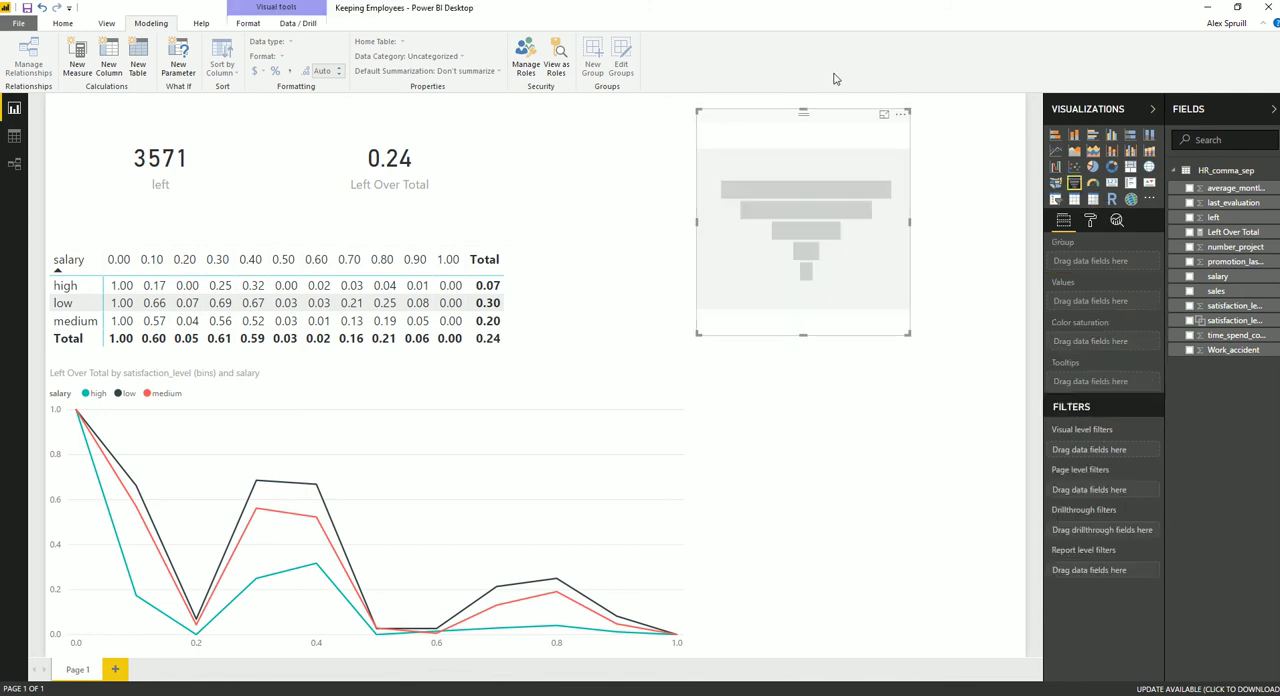
pyautogui.moveTo(1216, 290); pyautogui.dragTo(1109, 264)
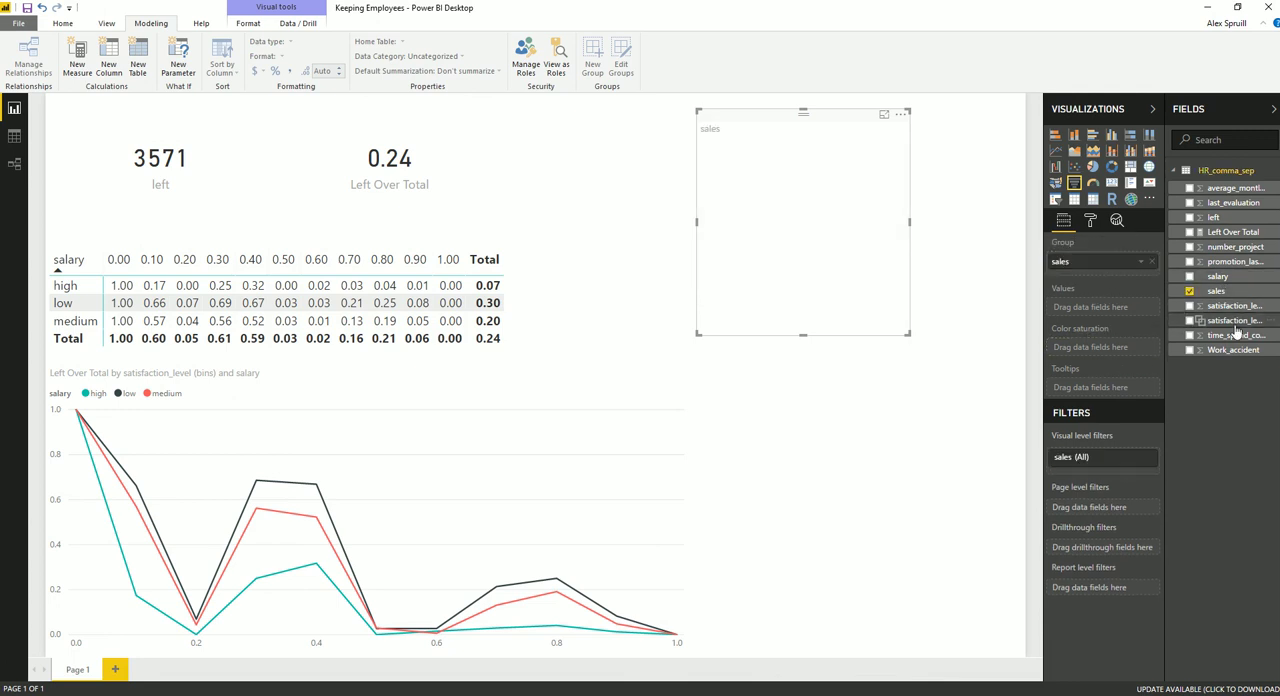
pyautogui.moveTo(1214, 218); pyautogui.dragTo(1116, 316)
pyautogui.click(1141, 307)
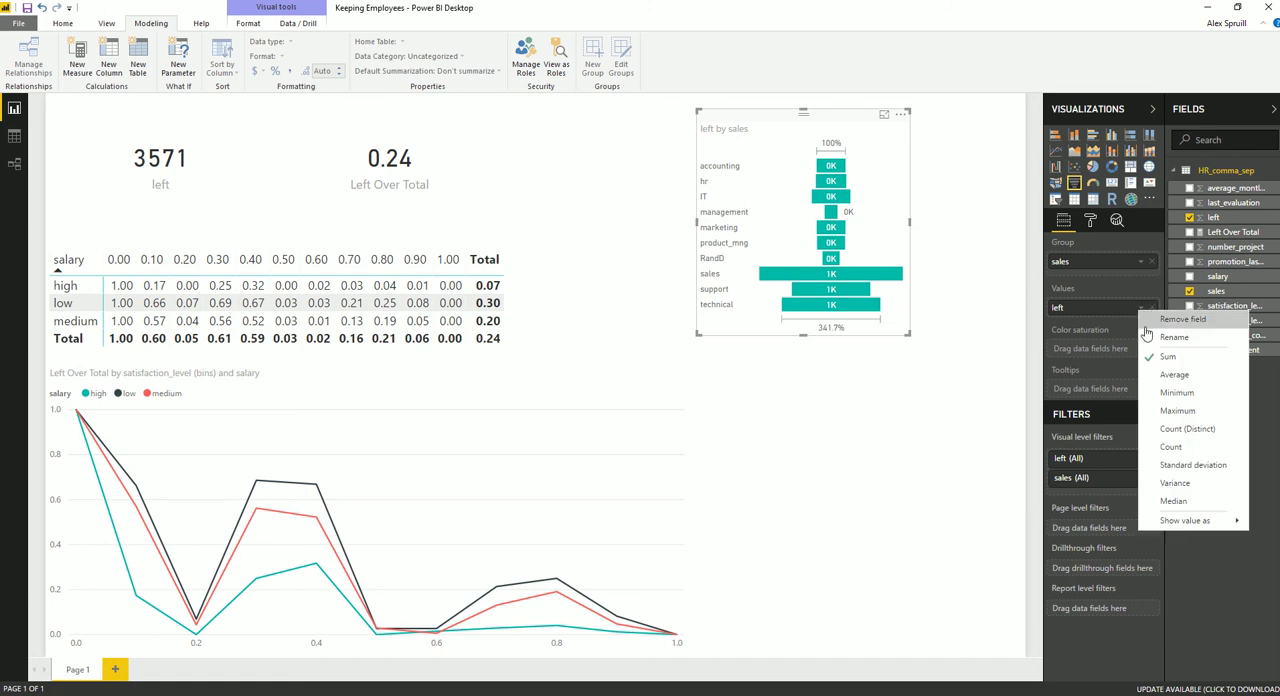
pyautogui.click(1165, 452)
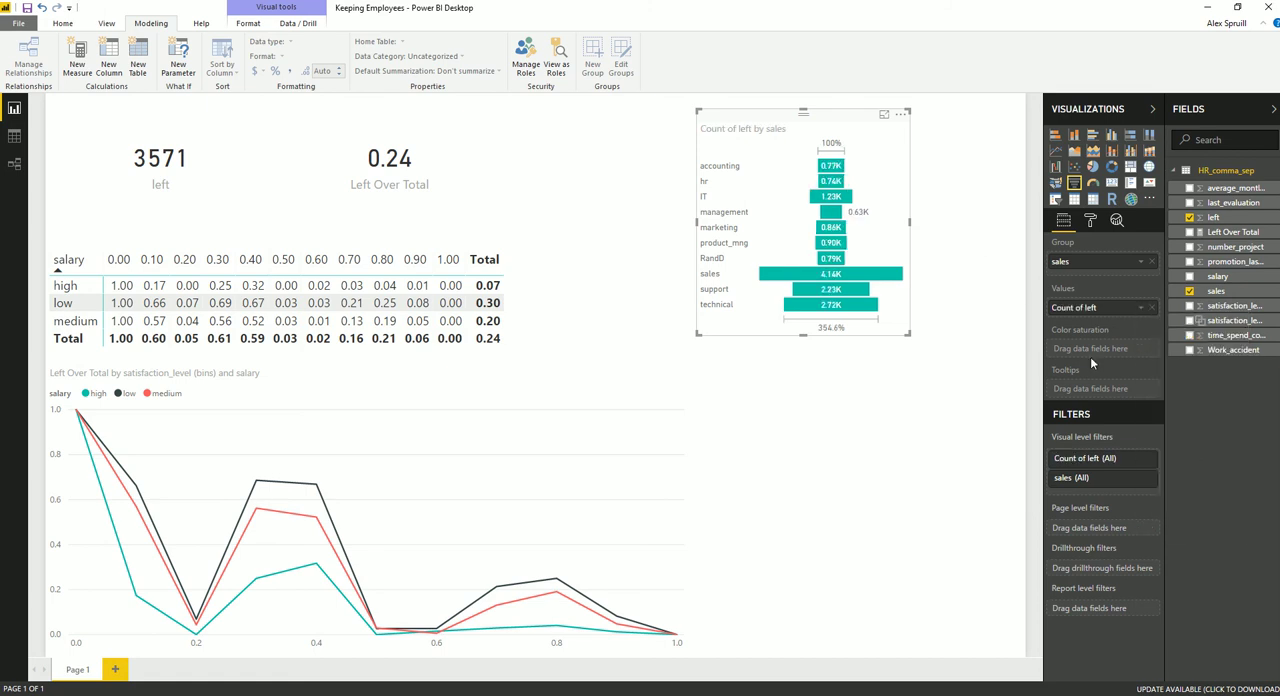
pyautogui.click(1140, 312)
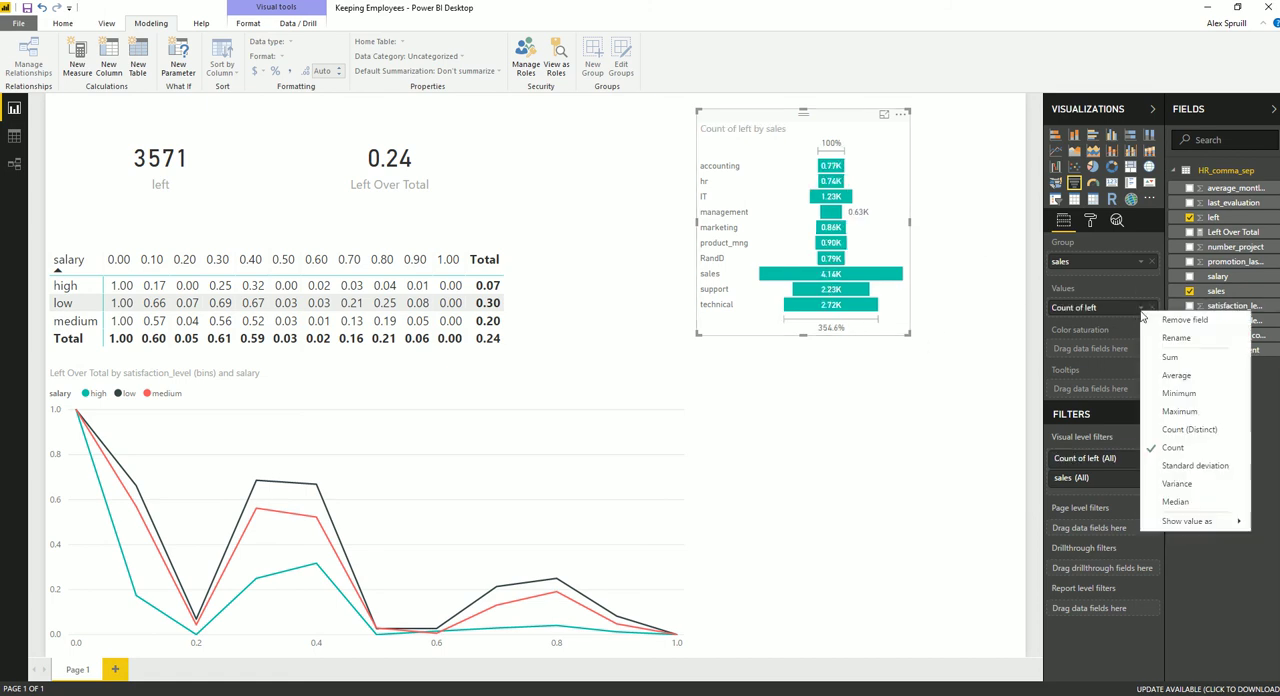
# Format the funnel's data labels to show full numbers instead of abbreviated thousands
pyautogui.click(1090, 221)
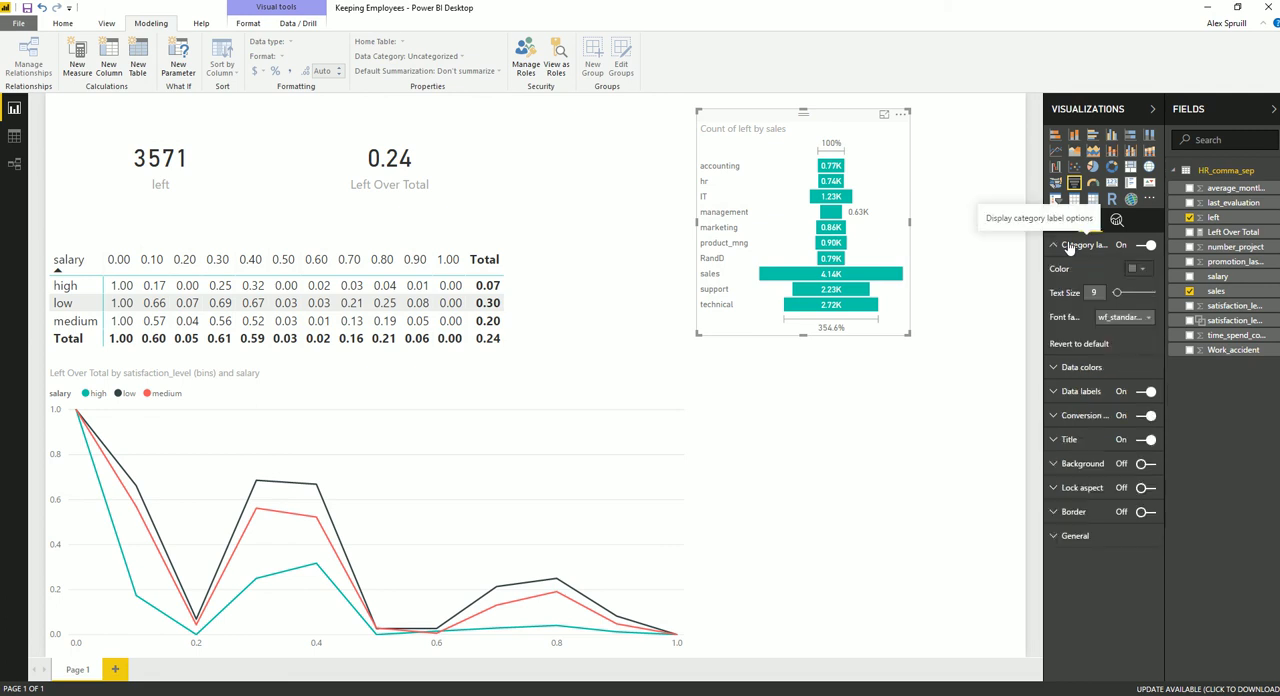
pyautogui.click(1067, 293)
pyautogui.click(1128, 345)
pyautogui.click(1118, 368)
pyautogui.click(1067, 293)
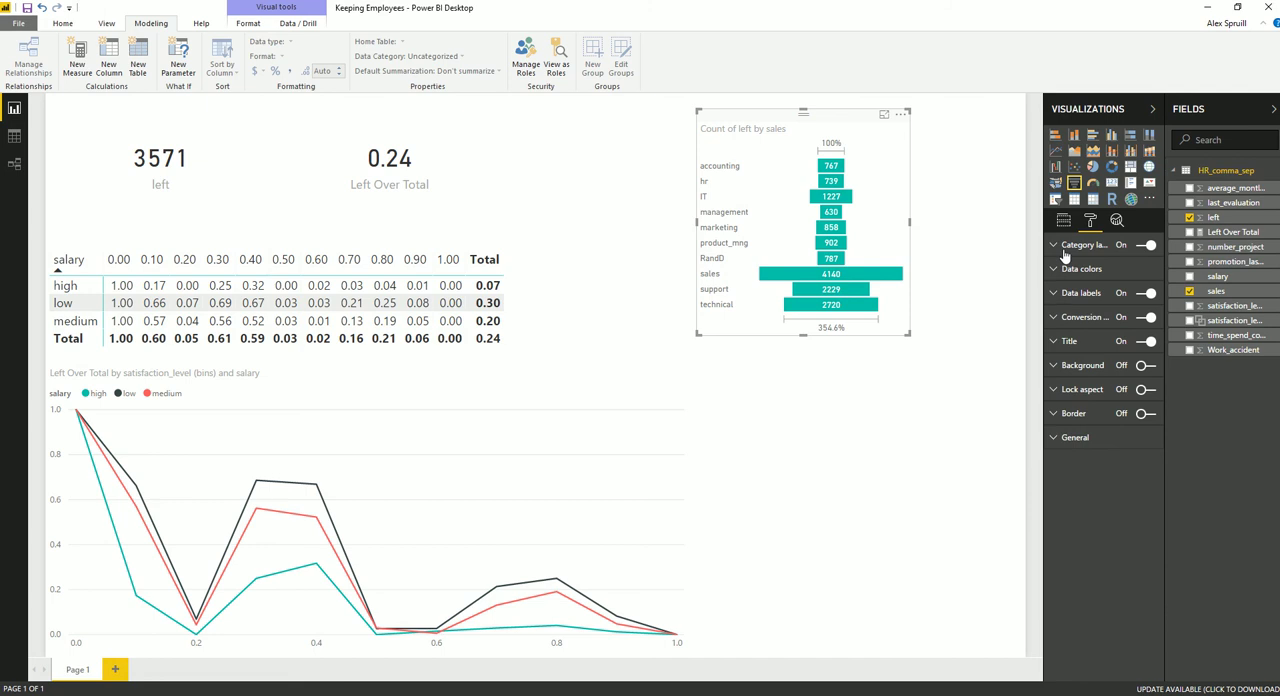
# Use Left Over Total as the funnel's values and Count of left for its color saturation
pyautogui.click(1063, 220)
pyautogui.moveTo(1232, 231); pyautogui.dragTo(1116, 352)
pyautogui.moveTo(824, 282)
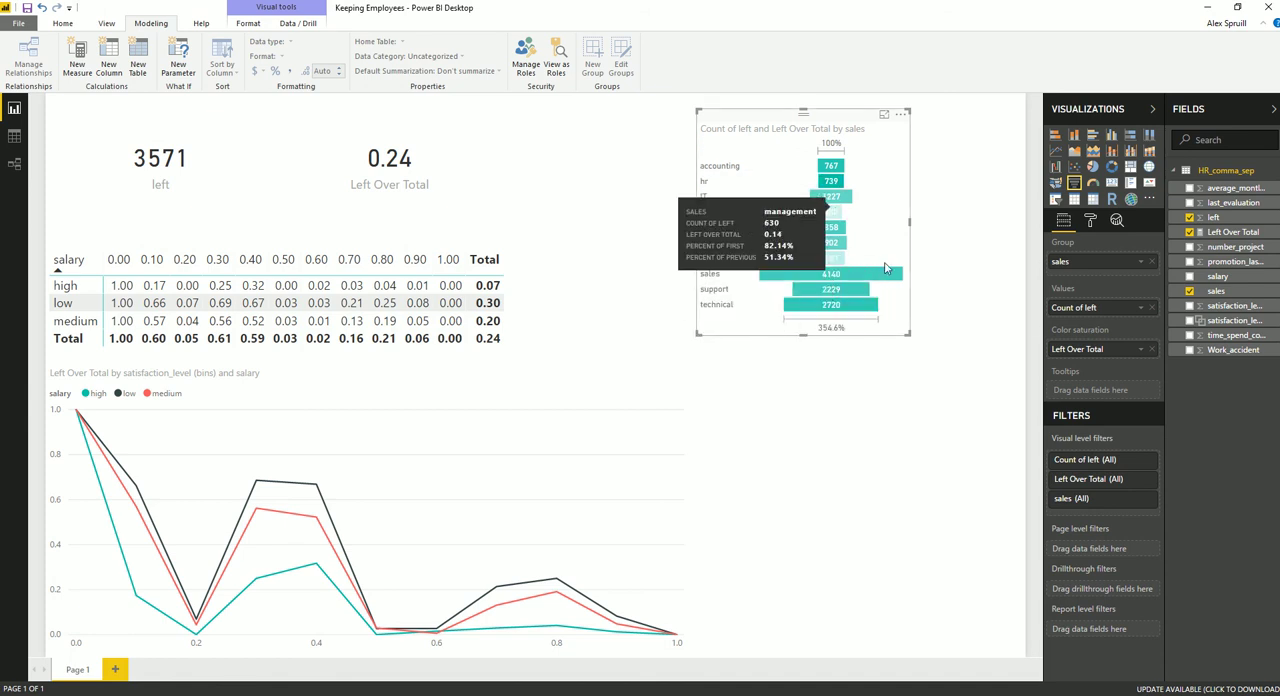
pyautogui.moveTo(1095, 310)
pyautogui.mouseDown()
pyautogui.moveTo(1100, 389)
pyautogui.moveTo(1095, 307)
pyautogui.mouseUp()
pyautogui.moveTo(1100, 389); pyautogui.dragTo(1100, 349)
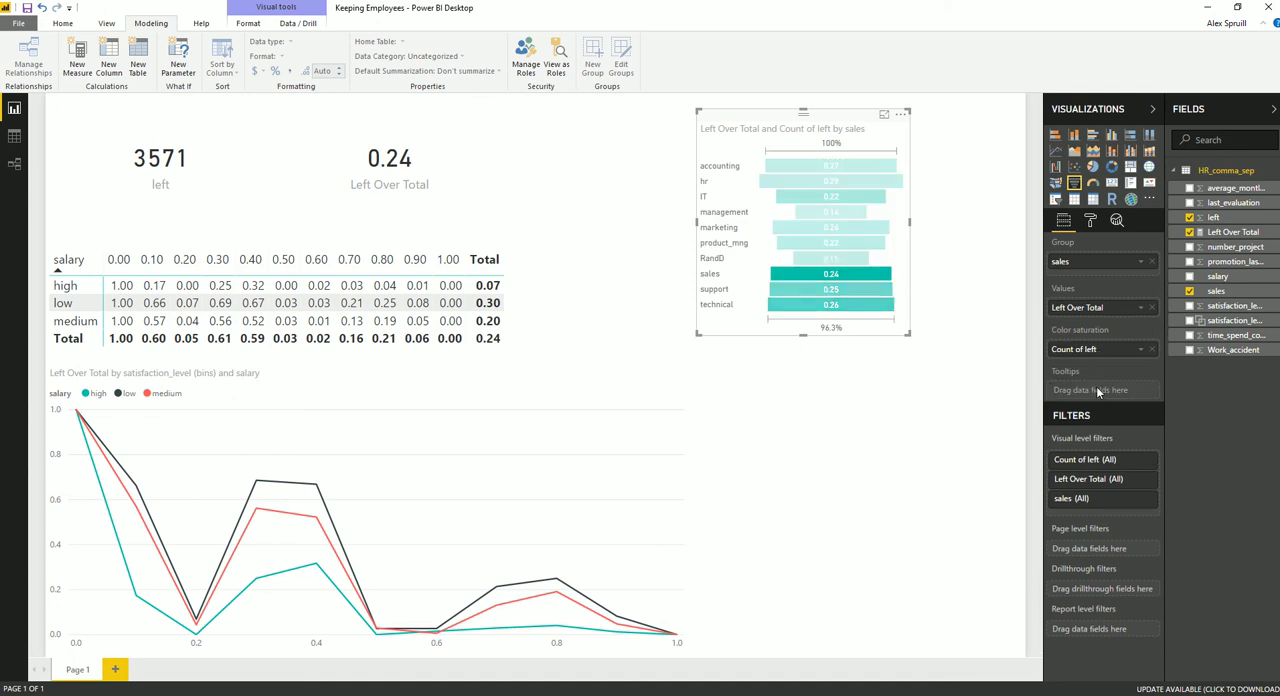
# Move the funnel chart to the top of the page beside the cards, and enlarge it
pyautogui.moveTo(814, 127); pyautogui.dragTo(654, 112)
pyautogui.moveTo(748, 317); pyautogui.dragTo(869, 386)
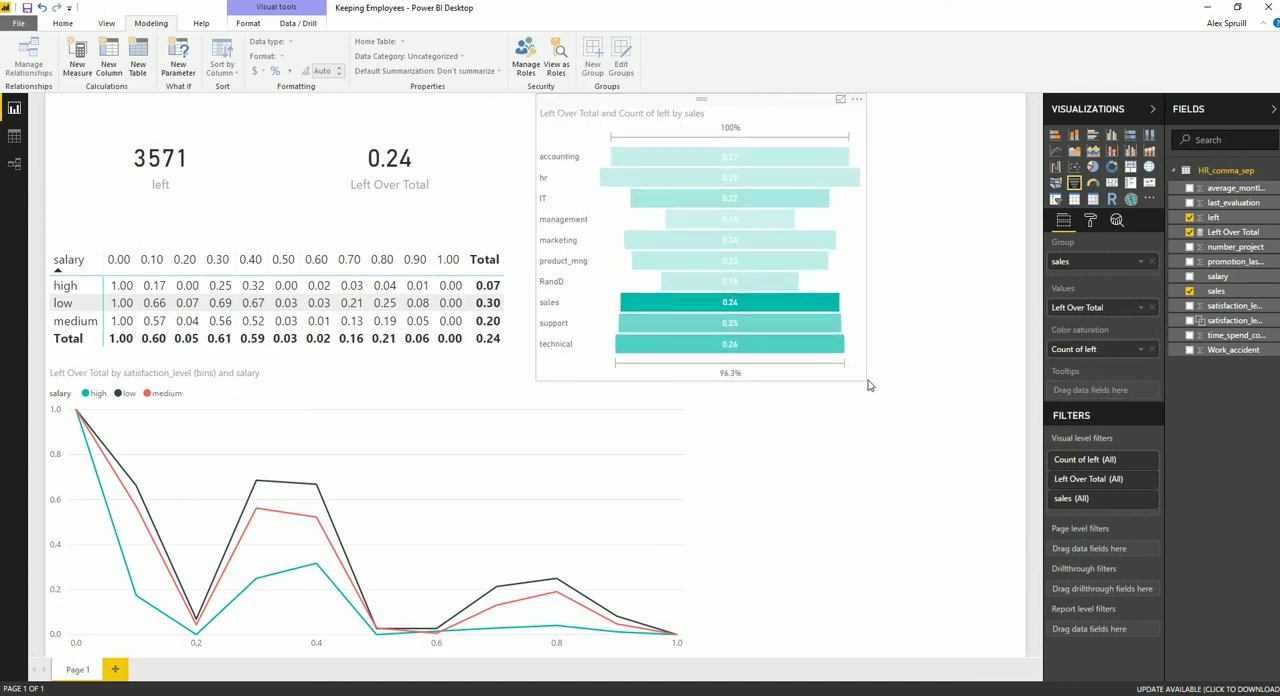
pyautogui.click(868, 386)
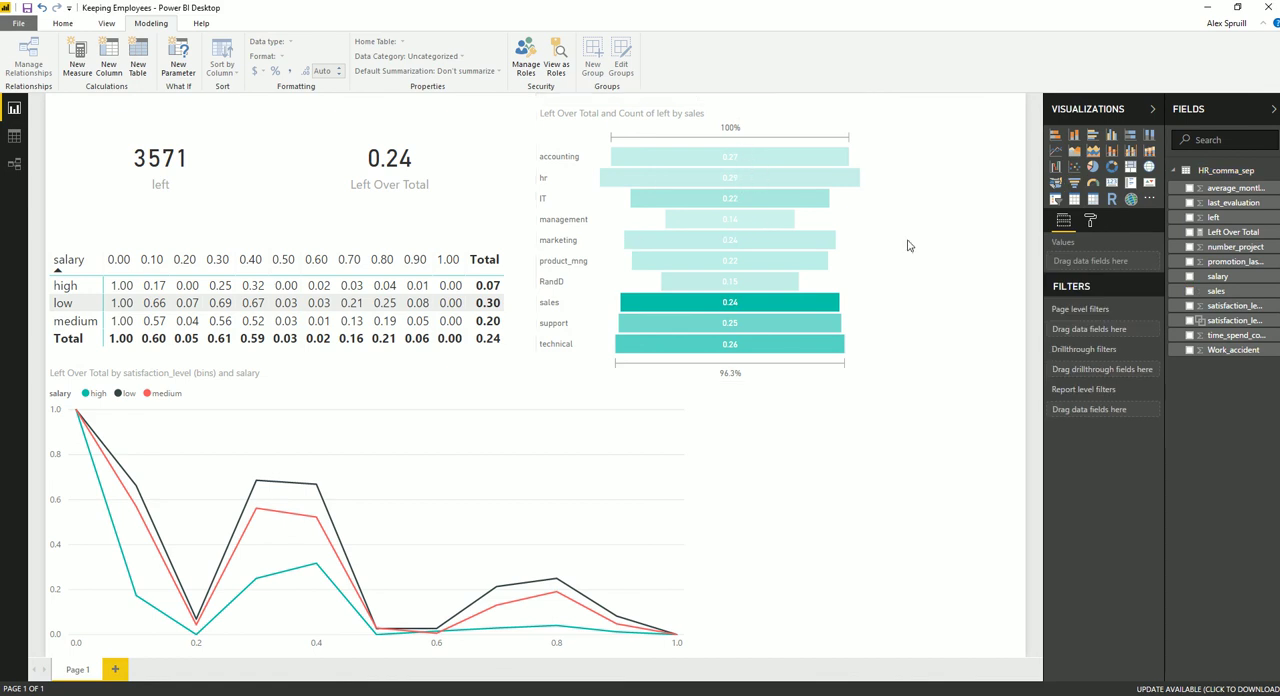
pyautogui.moveTo(703, 223)
pyautogui.click(1092, 167)
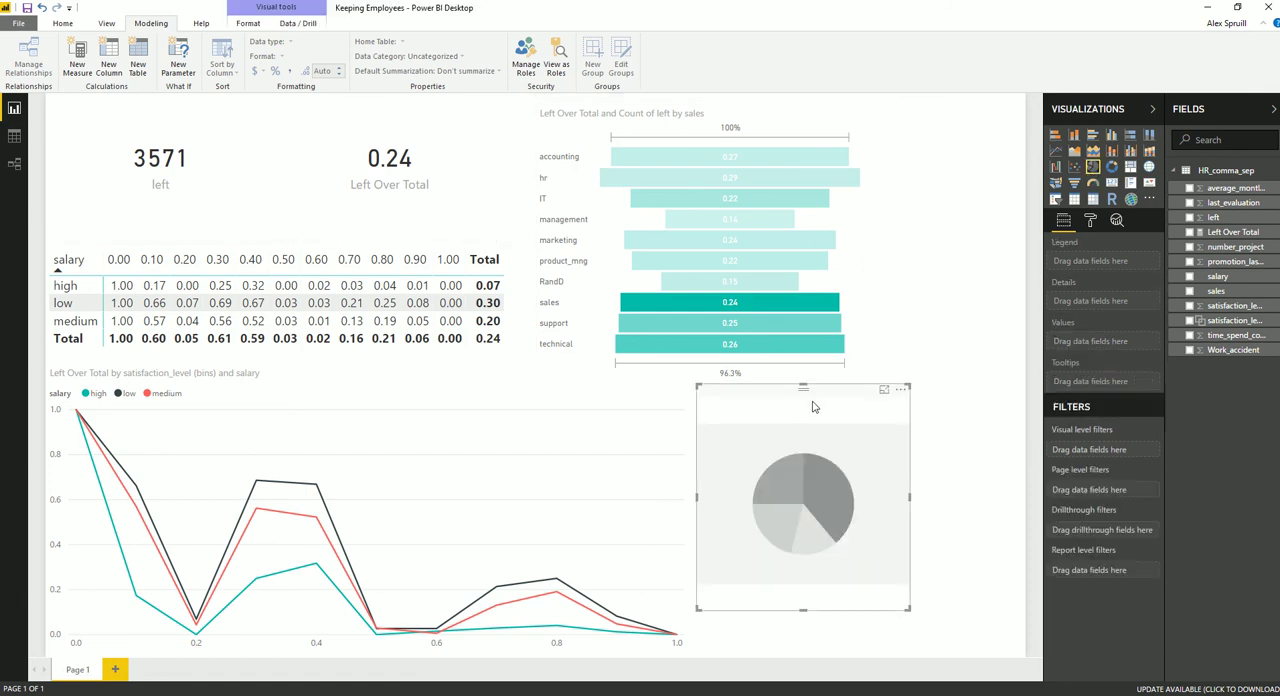
pyautogui.press('Delete')
# Try the funnel as a pie chart with Left Over Total and Count of left as alternate slice values, and restore the funnel setup
pyautogui.click(860, 228)
pyautogui.click(1092, 167)
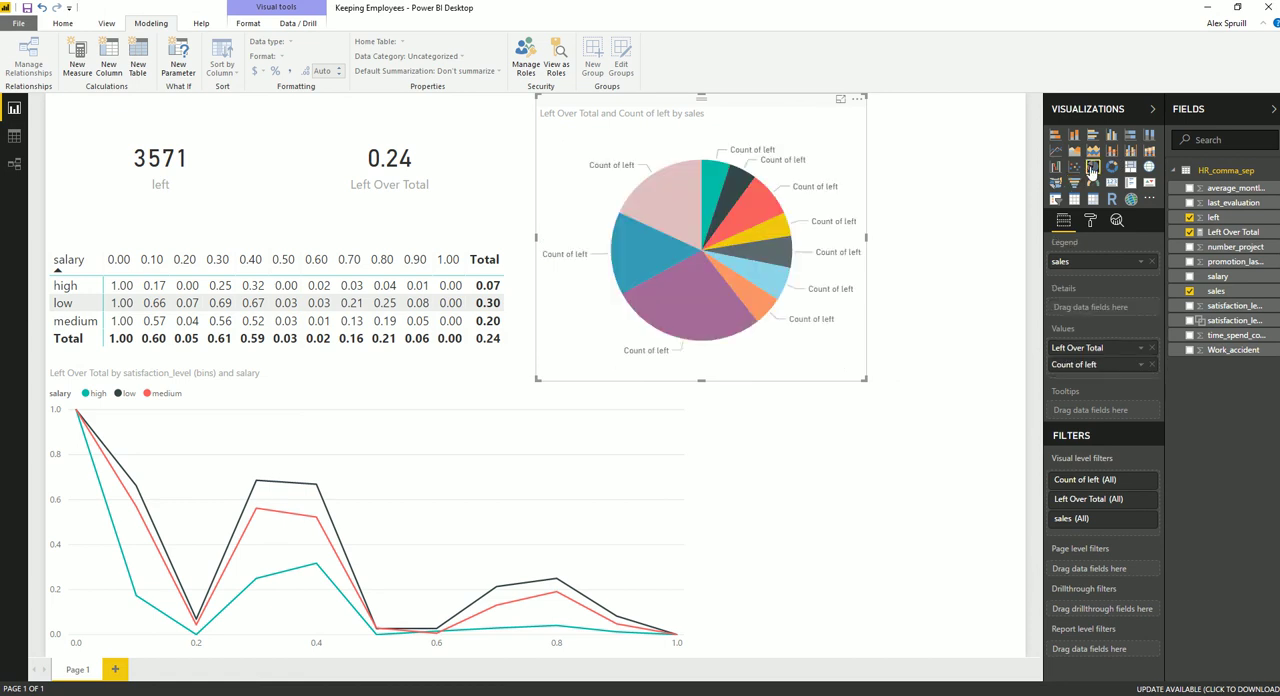
pyautogui.moveTo(1090, 370); pyautogui.dragTo(1090, 410)
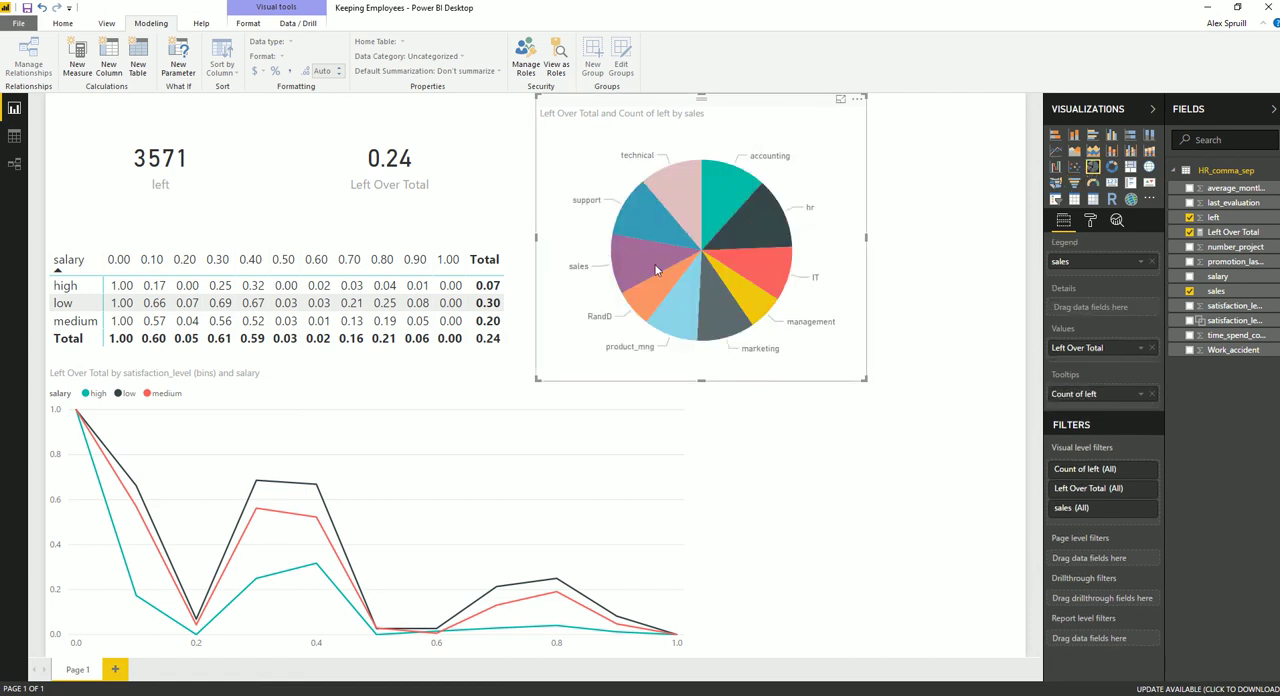
pyautogui.moveTo(1090, 350); pyautogui.dragTo(1102, 316)
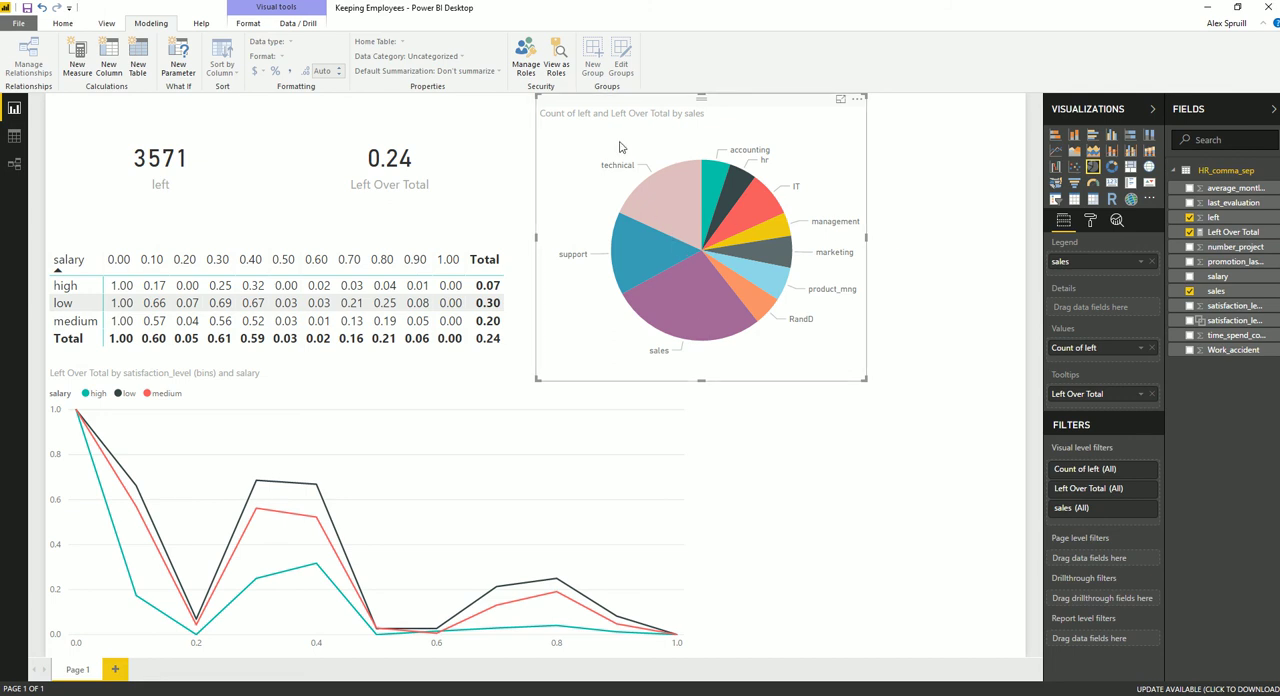
pyautogui.click(1074, 182)
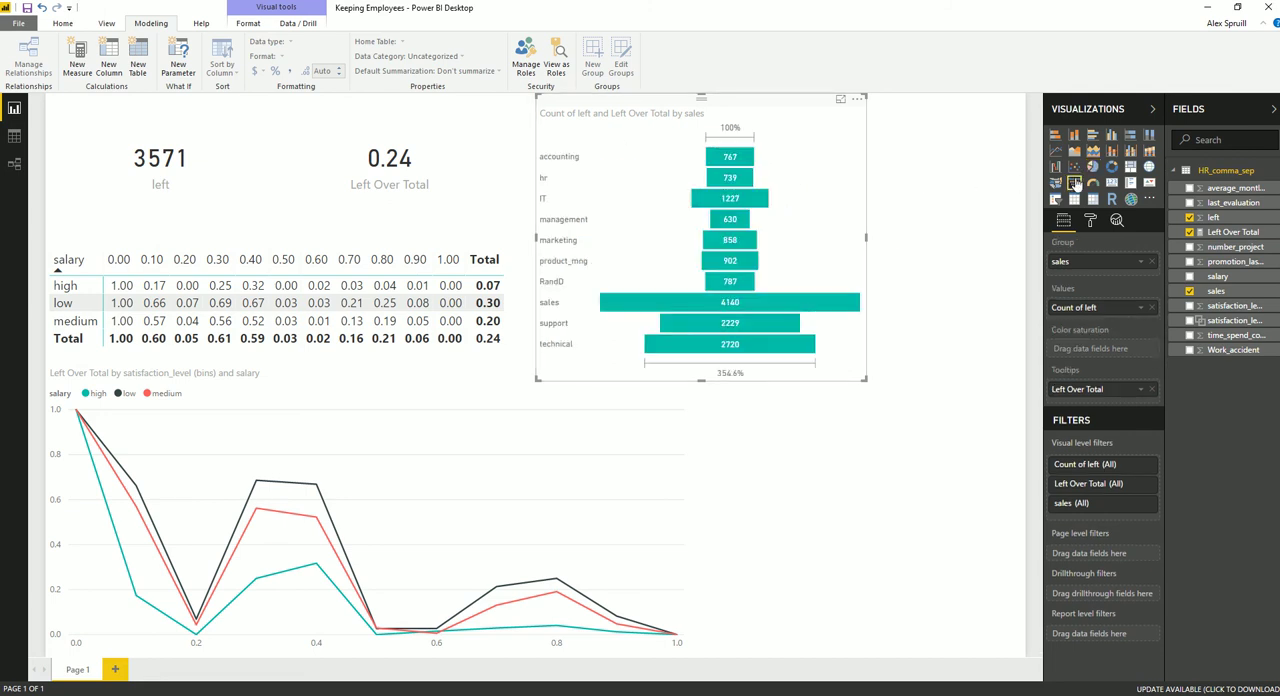
pyautogui.moveTo(1090, 394); pyautogui.dragTo(1092, 308)
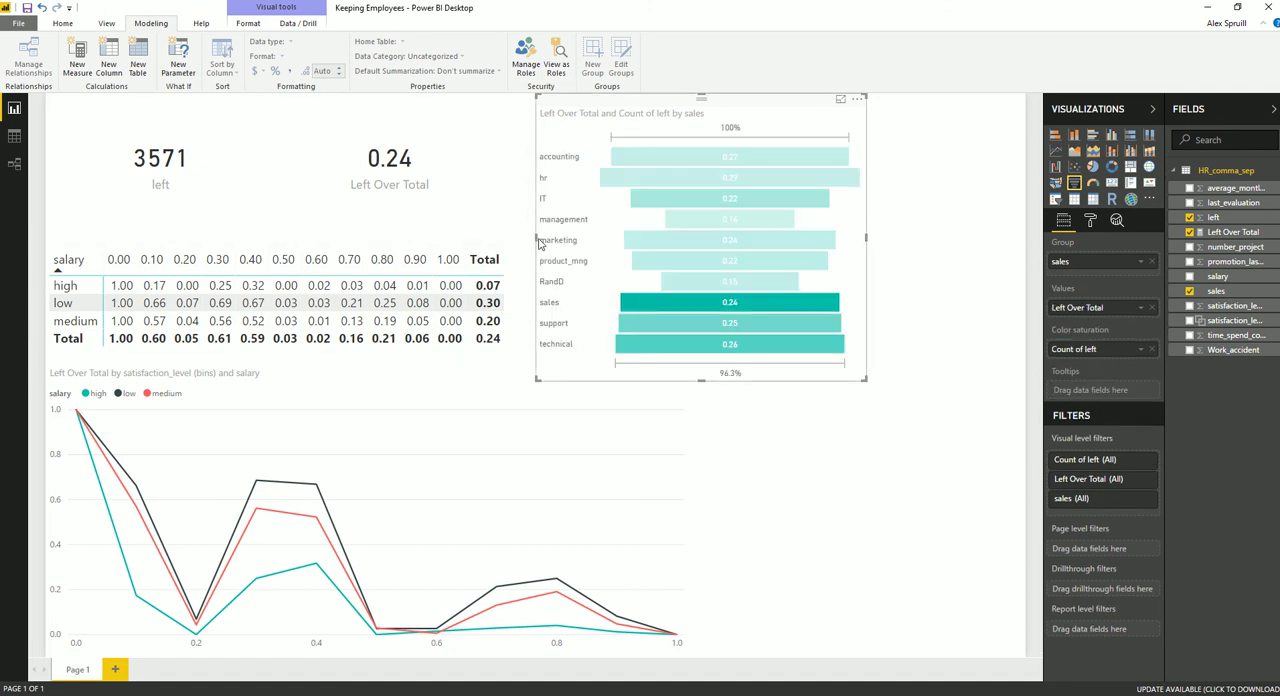
# Extend the funnel's left edge to the matrix and pull in its right edge to free page space
pyautogui.moveTo(532, 240); pyautogui.dragTo(509, 240)
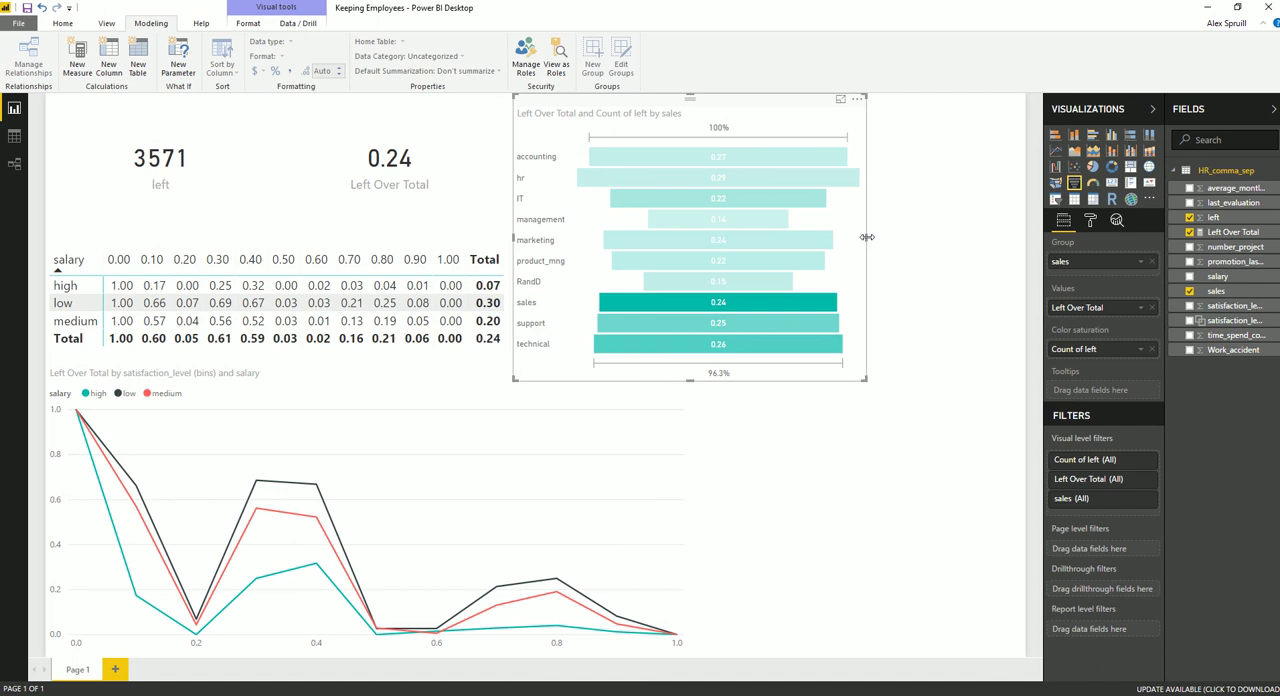
pyautogui.moveTo(862, 242); pyautogui.dragTo(800, 241)
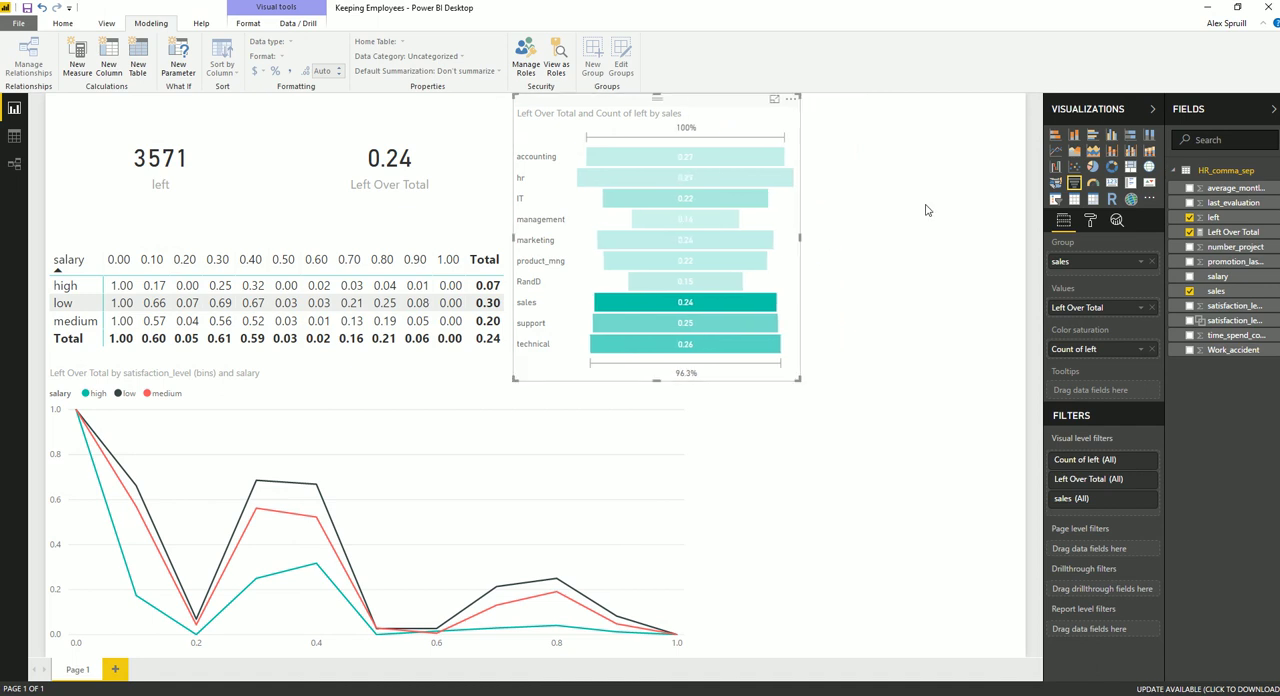
pyautogui.click(992, 212)
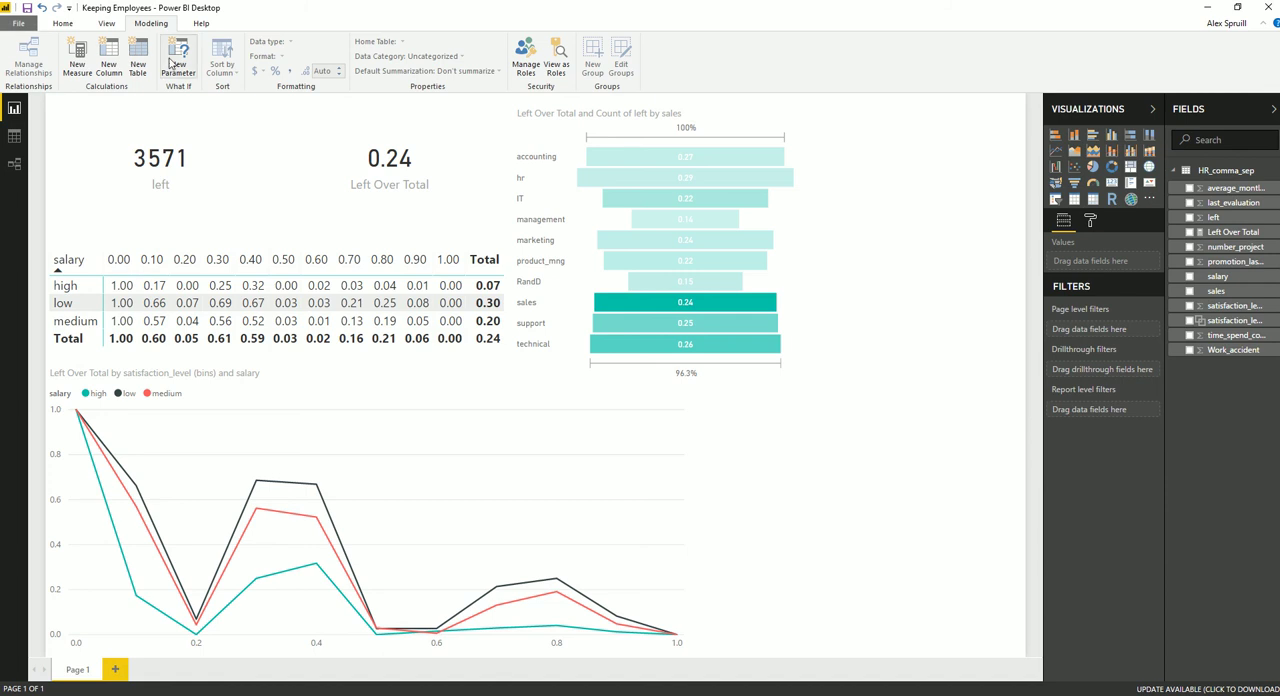
# Start a calculated column named Average Weekly Hours that divides the HR_comma_sep[average_montly_hours] field
pyautogui.click(109, 62)
pyautogui.write('Av')
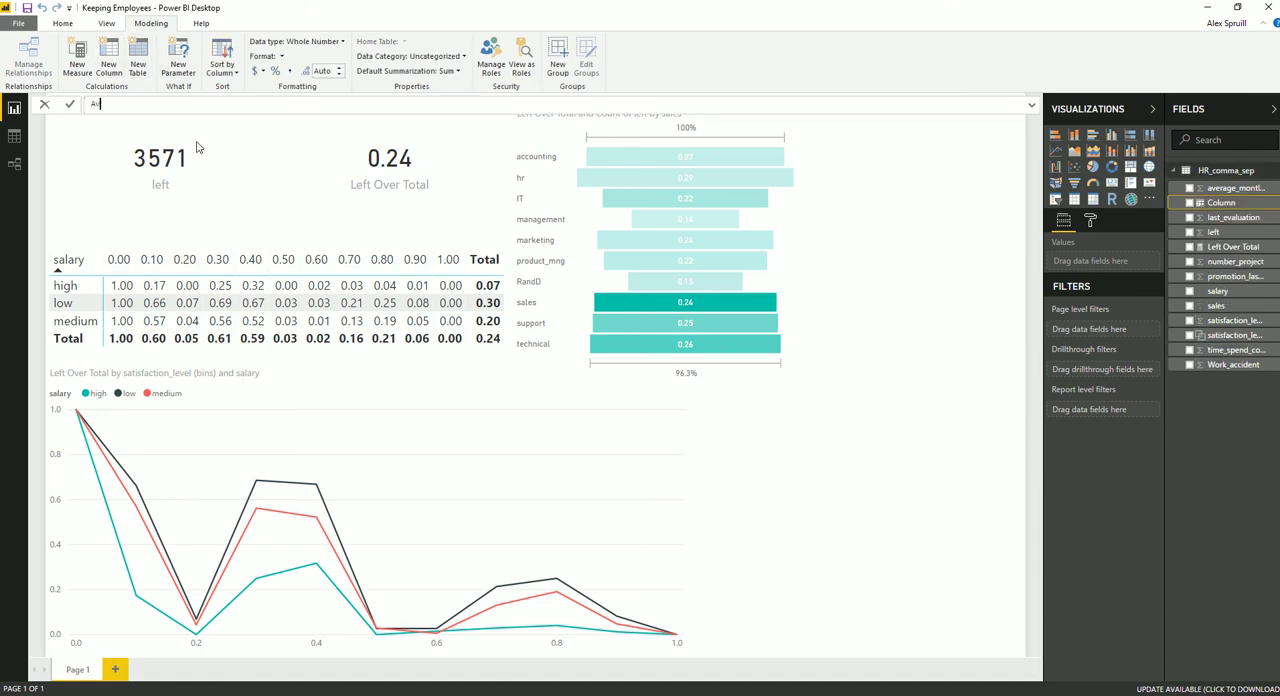
pyautogui.write('erage Weekly Hours')
pyautogui.write('ave')
pyautogui.press('Down')
pyautogui.press('Down')
pyautogui.press('Down')
pyautogui.press('Tab')
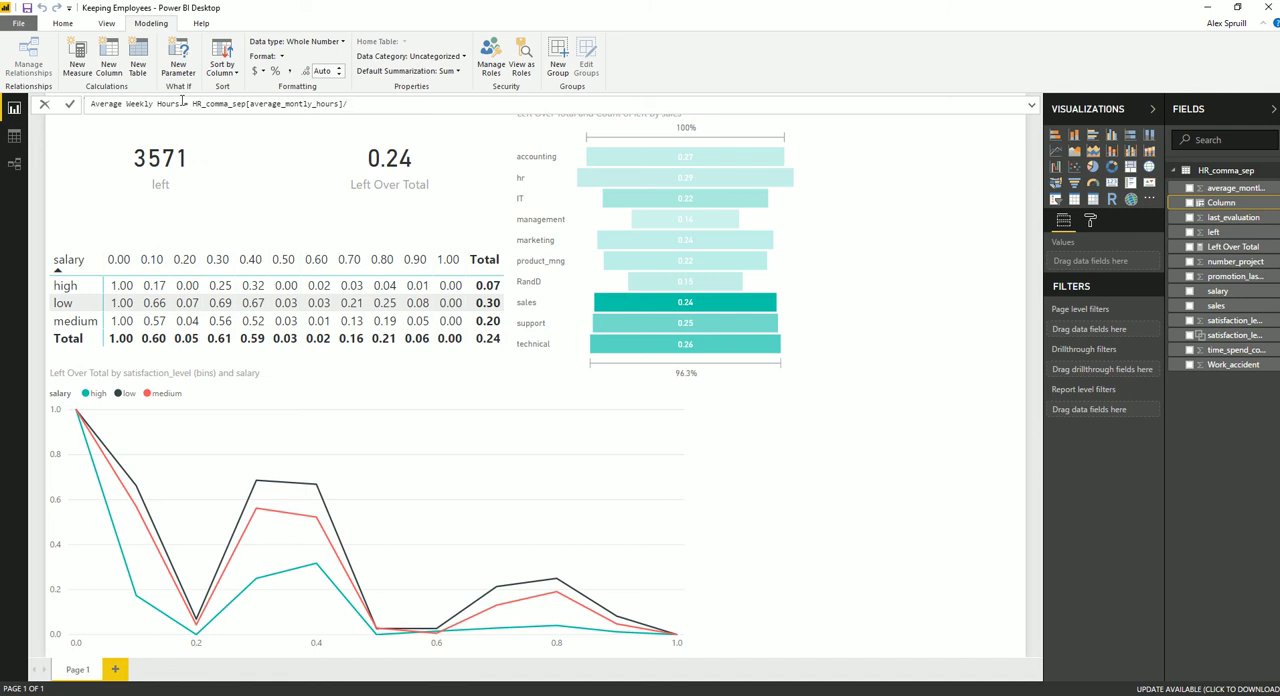
# Rename the new column Average Daily Hours, complete its formula with 20 as the divisor, and commit it
pyautogui.moveTo(151, 104); pyautogui.dragTo(126, 104)
pyautogui.write('Daily')
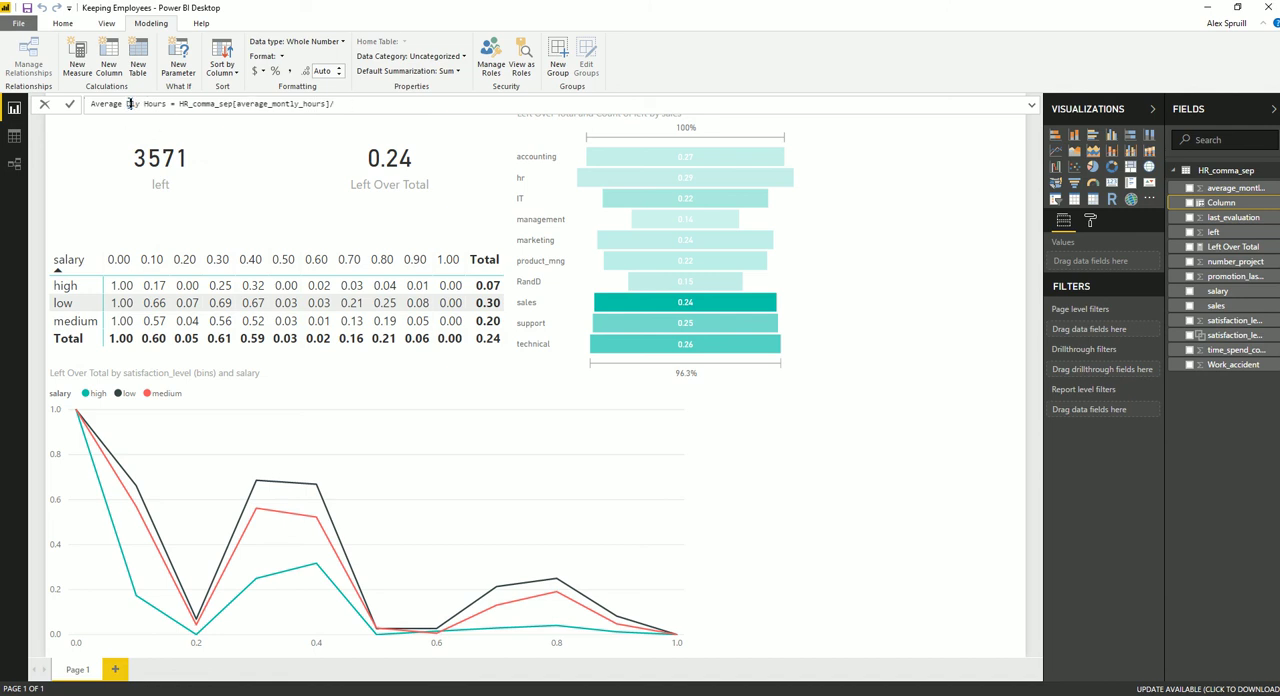
pyautogui.press('BackSpace')
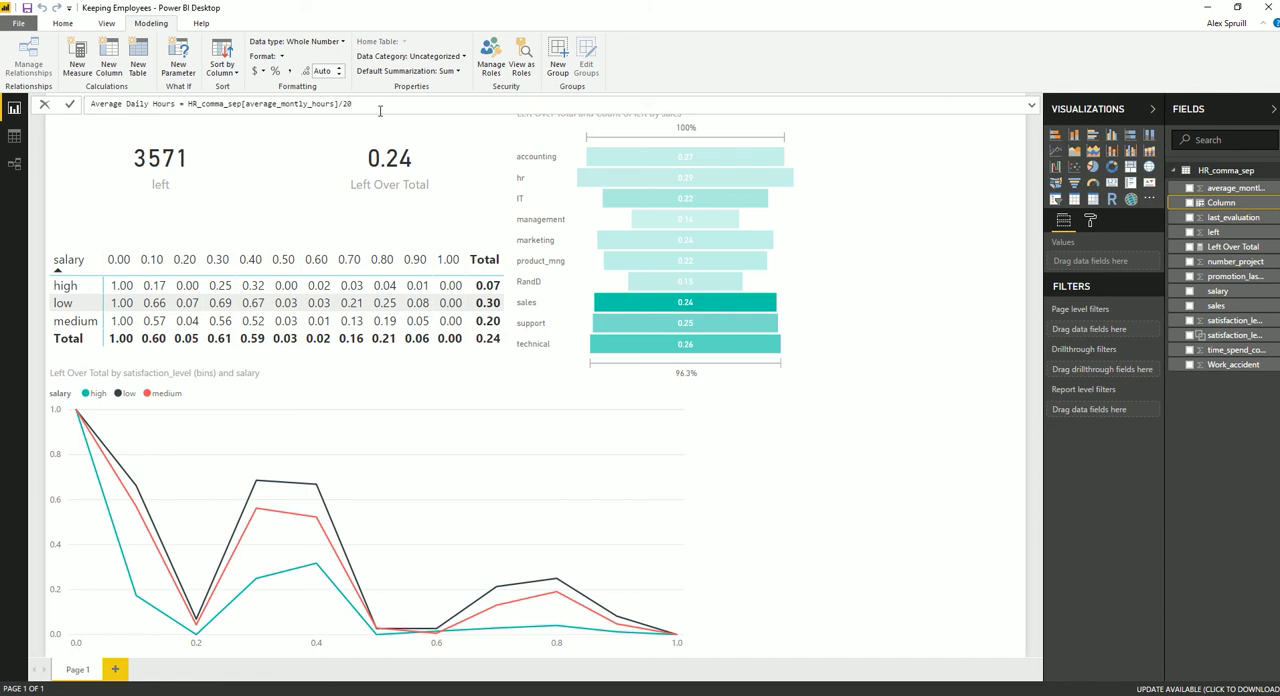
pyautogui.press('Return')
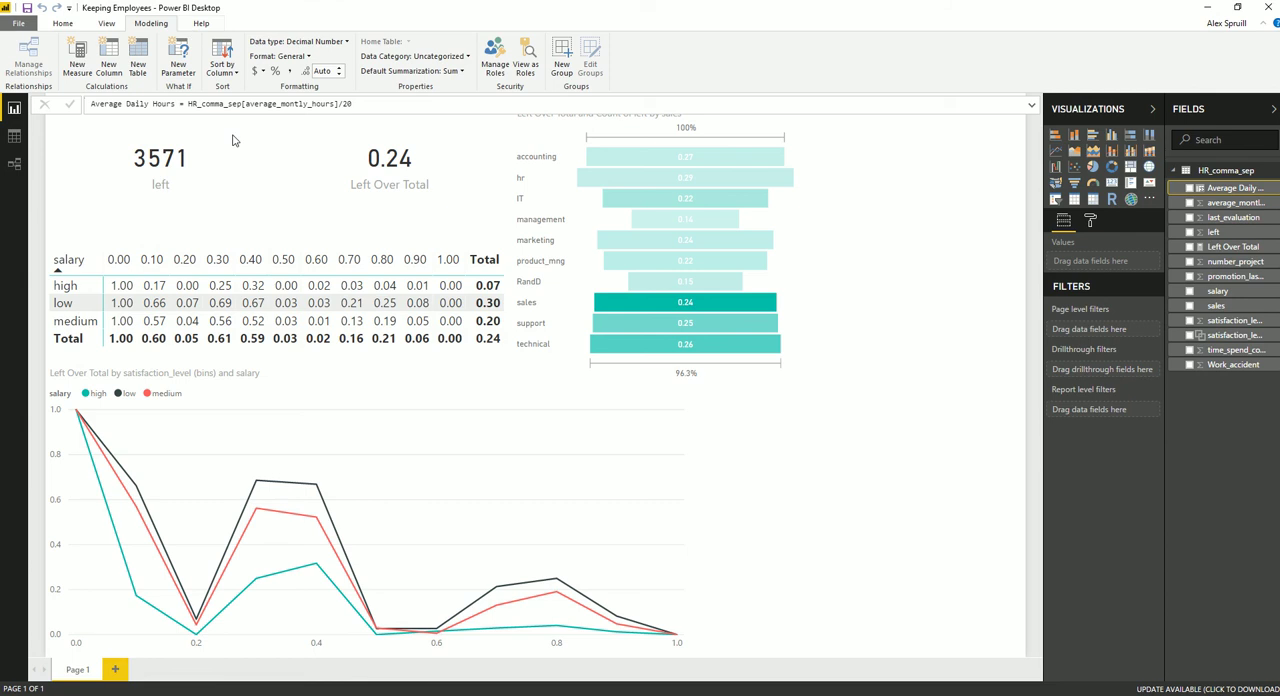
# Insert a table beside the funnel showing Average Daily Hours and Left Over Total
pyautogui.click(871, 499)
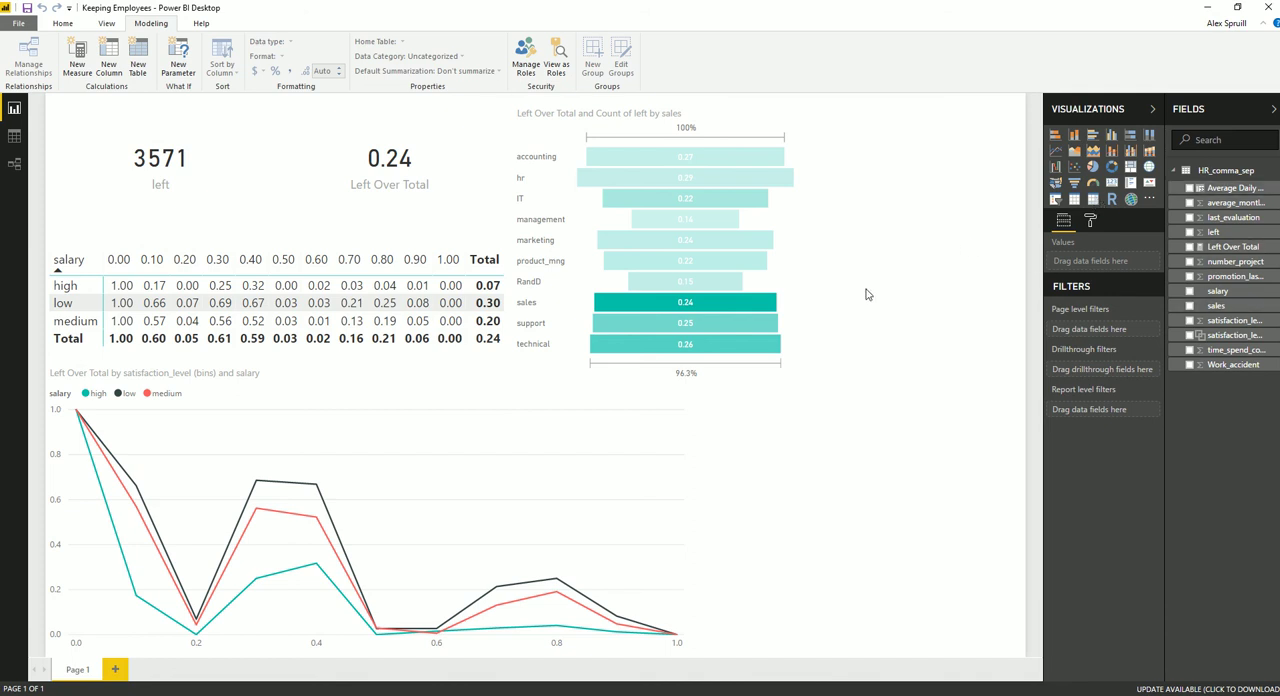
pyautogui.click(1076, 203)
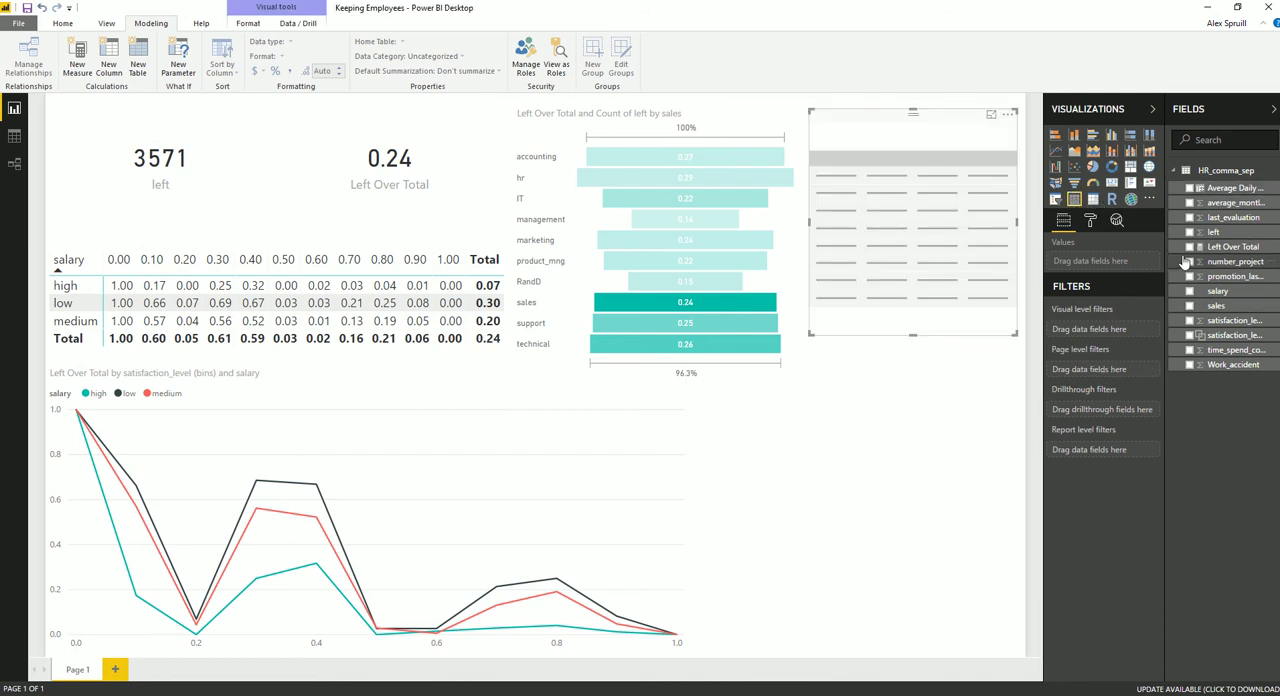
pyautogui.moveTo(1244, 209); pyautogui.dragTo(1116, 269)
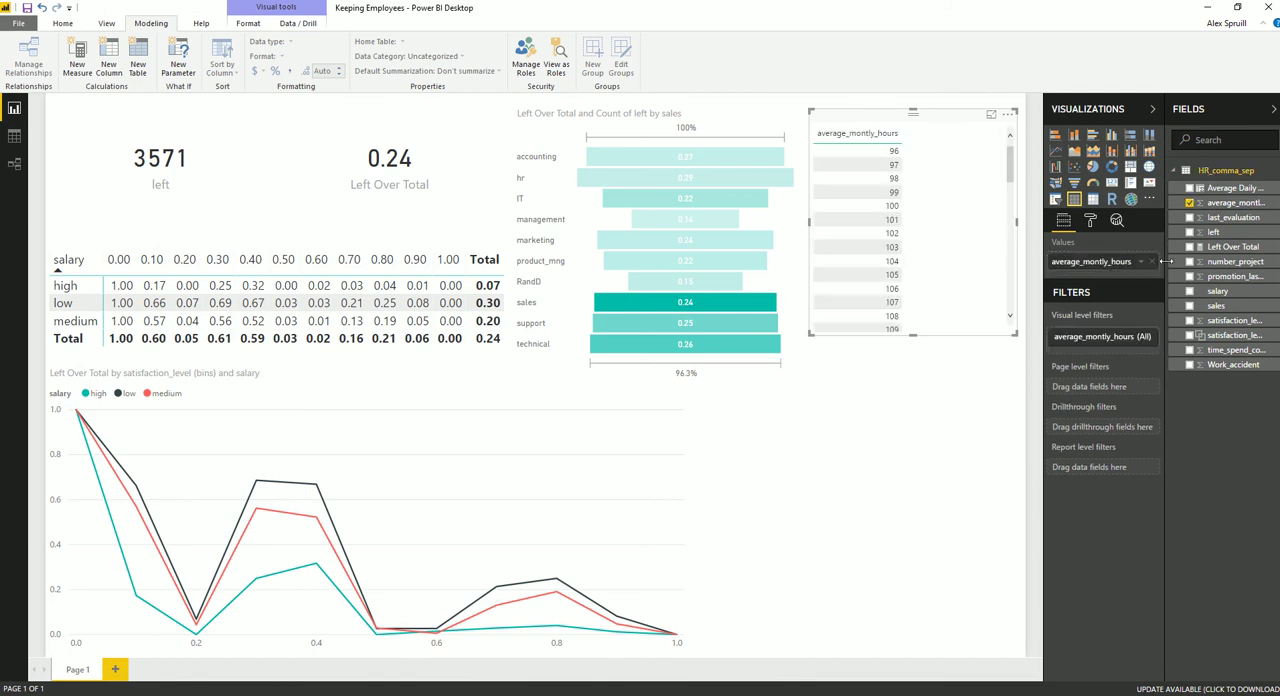
pyautogui.press('Delete')
pyautogui.moveTo(1237, 191); pyautogui.dragTo(1092, 262)
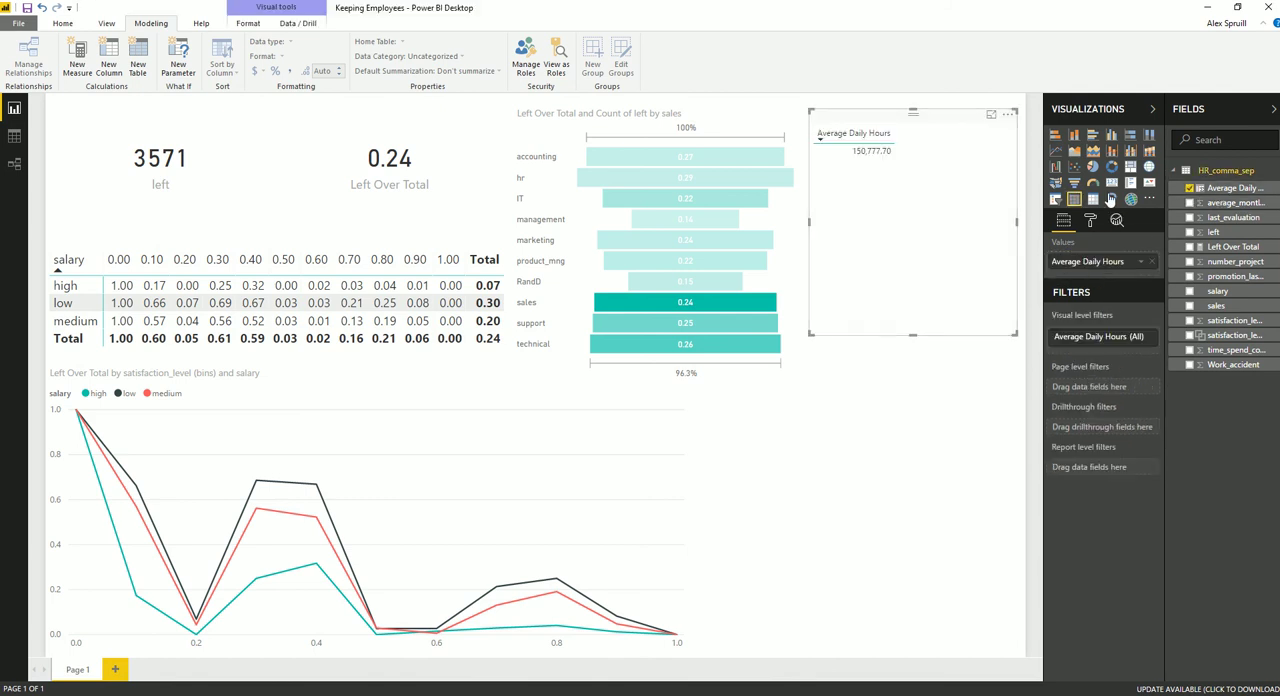
pyautogui.moveTo(1230, 247); pyautogui.dragTo(1116, 277)
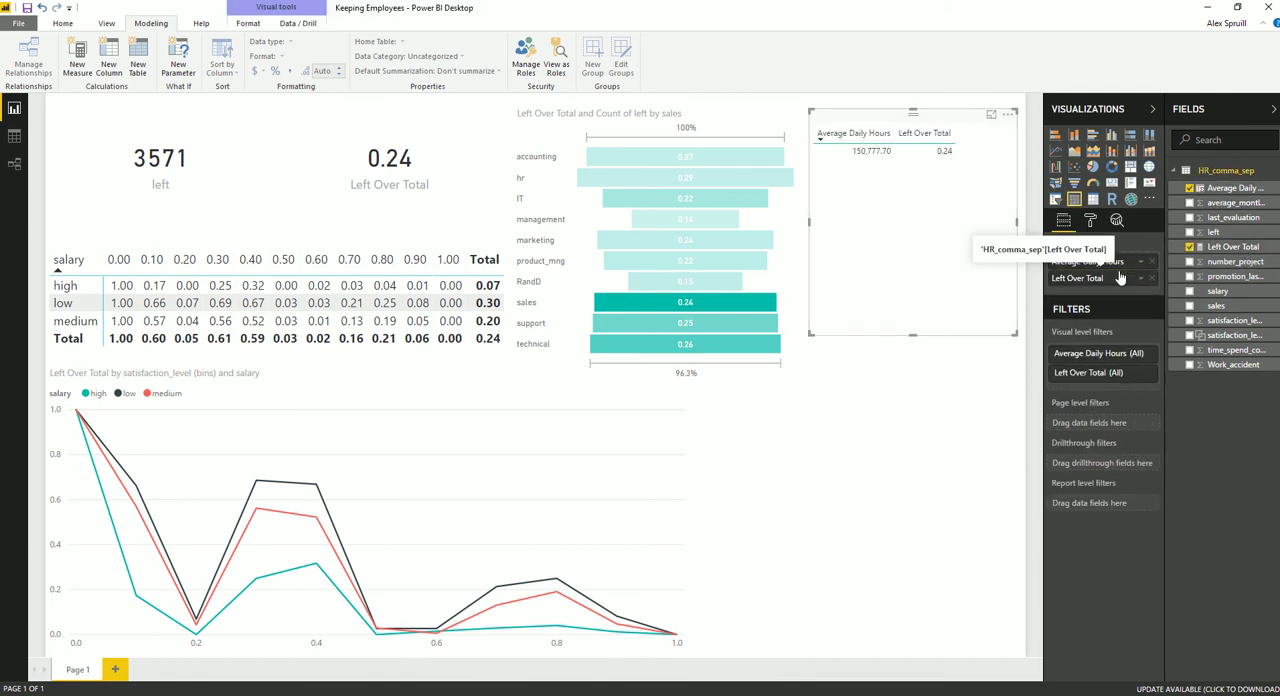
# Convert the table to a matrix with Average Daily Hours as rows, grouped into bins of size 0.5
pyautogui.click(1097, 204)
pyautogui.moveTo(1116, 343); pyautogui.dragTo(1114, 266)
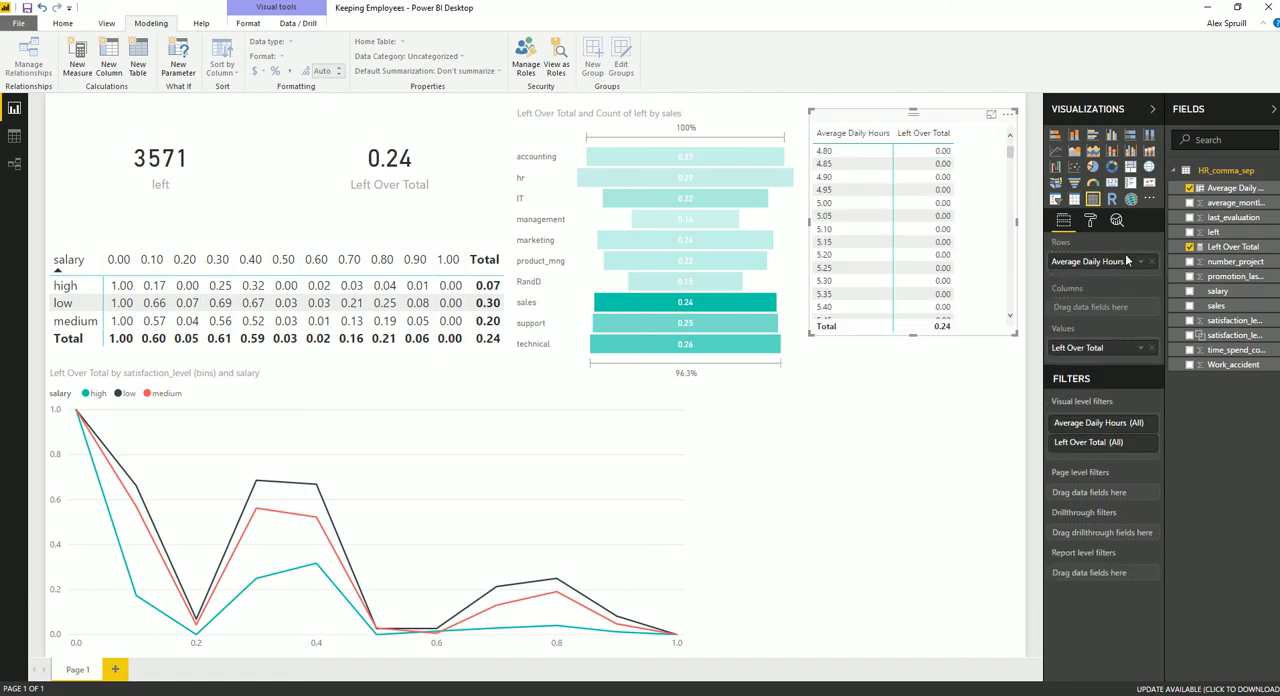
pyautogui.click(1140, 262)
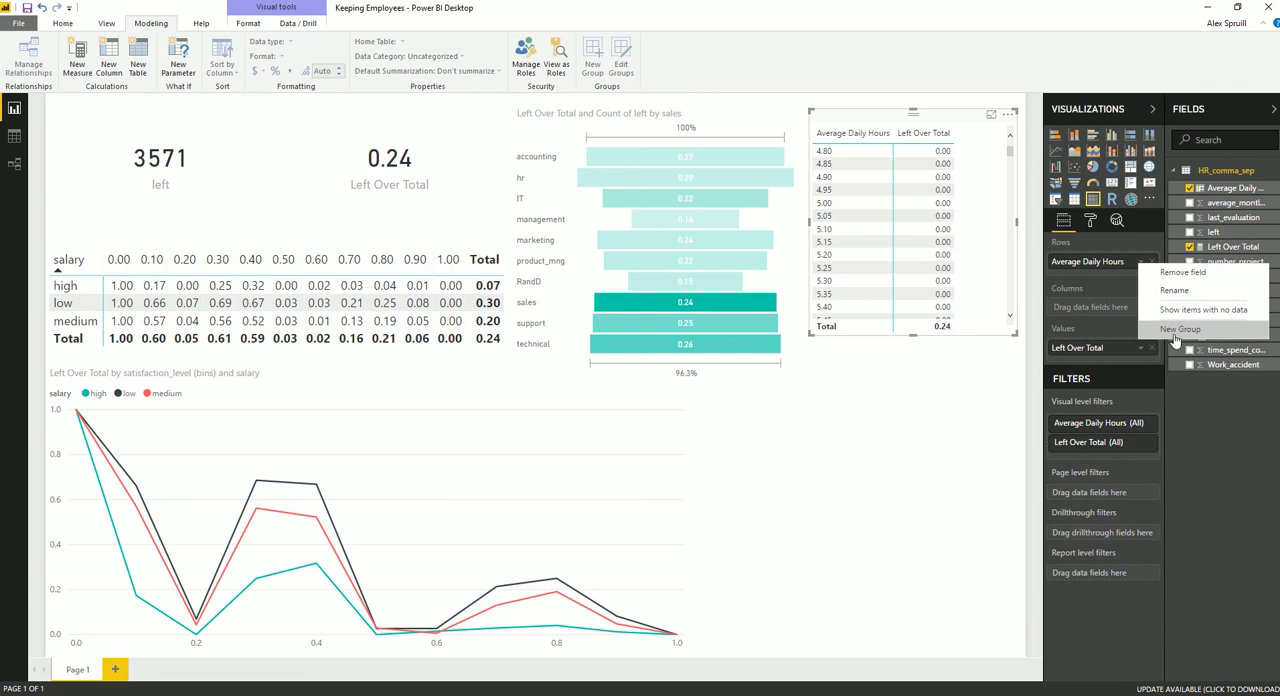
pyautogui.click(1180, 334)
pyautogui.moveTo(528, 335); pyautogui.dragTo(197, 345)
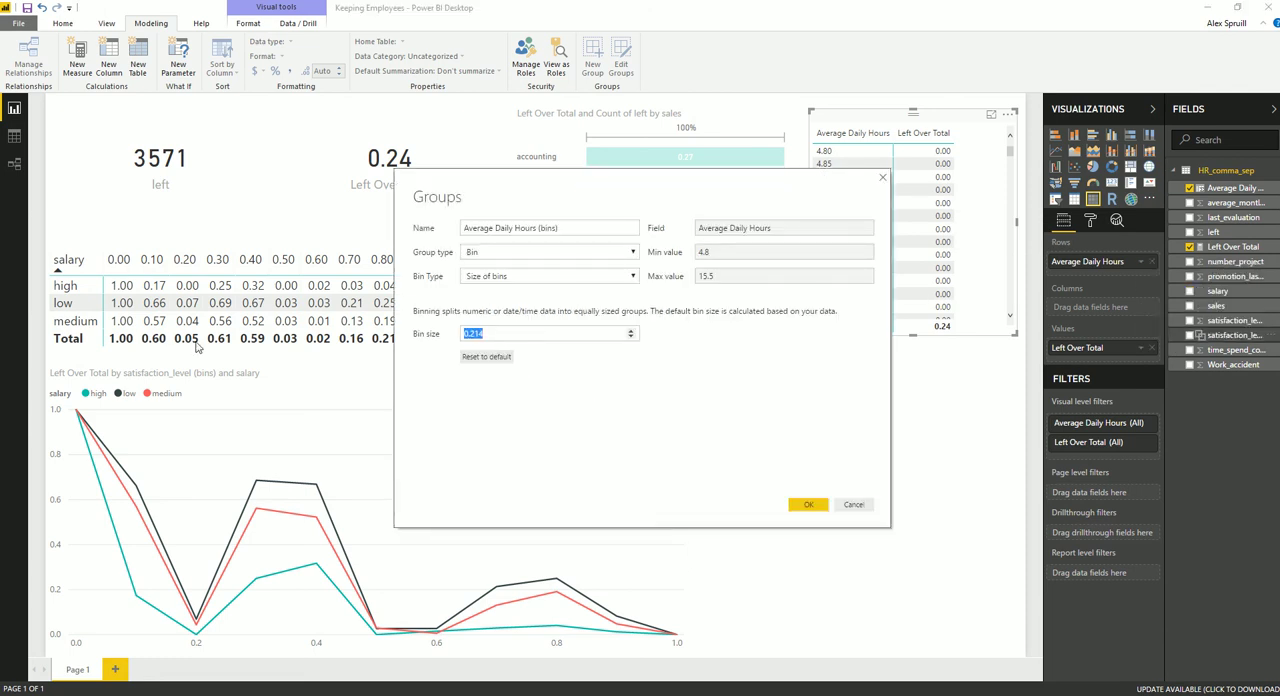
pyautogui.press('BackSpace')
pyautogui.write('5')
pyautogui.click(812, 504)
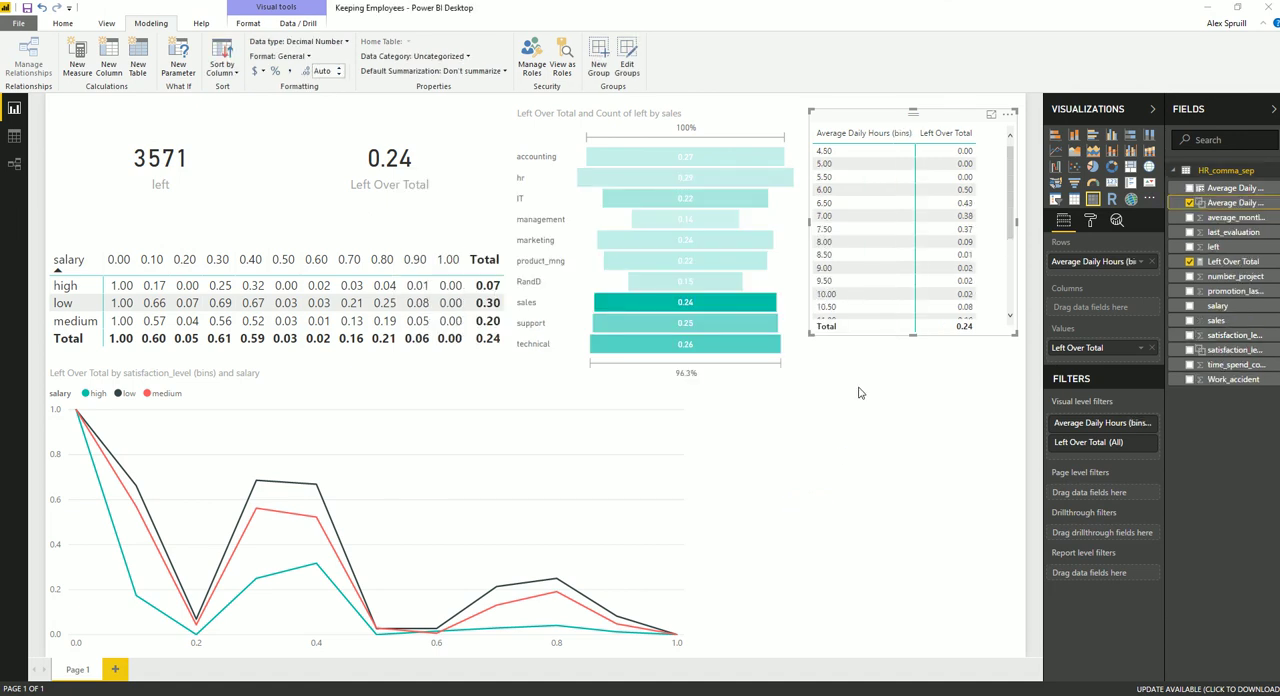
# Extend the matrix downward to fit all its rows and set the Average Daily Hours bin size to 1
pyautogui.moveTo(926, 412); pyautogui.dragTo(930, 465)
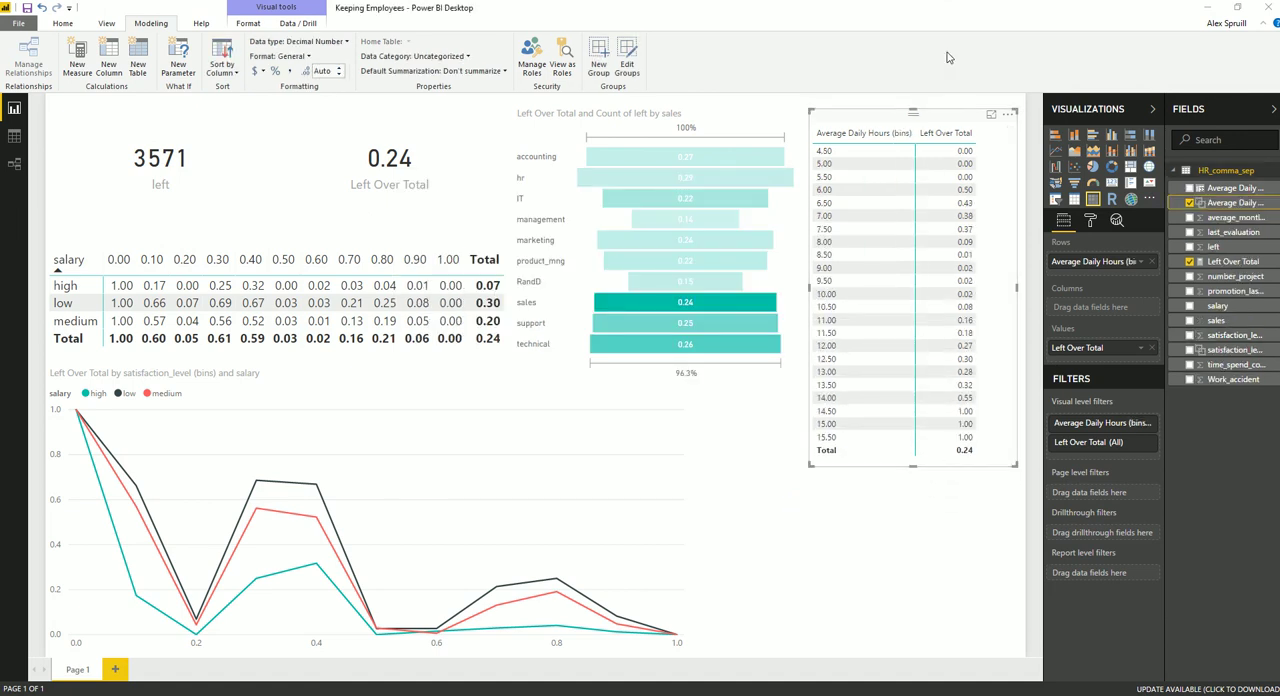
pyautogui.click(1140, 347)
pyautogui.click(1140, 261)
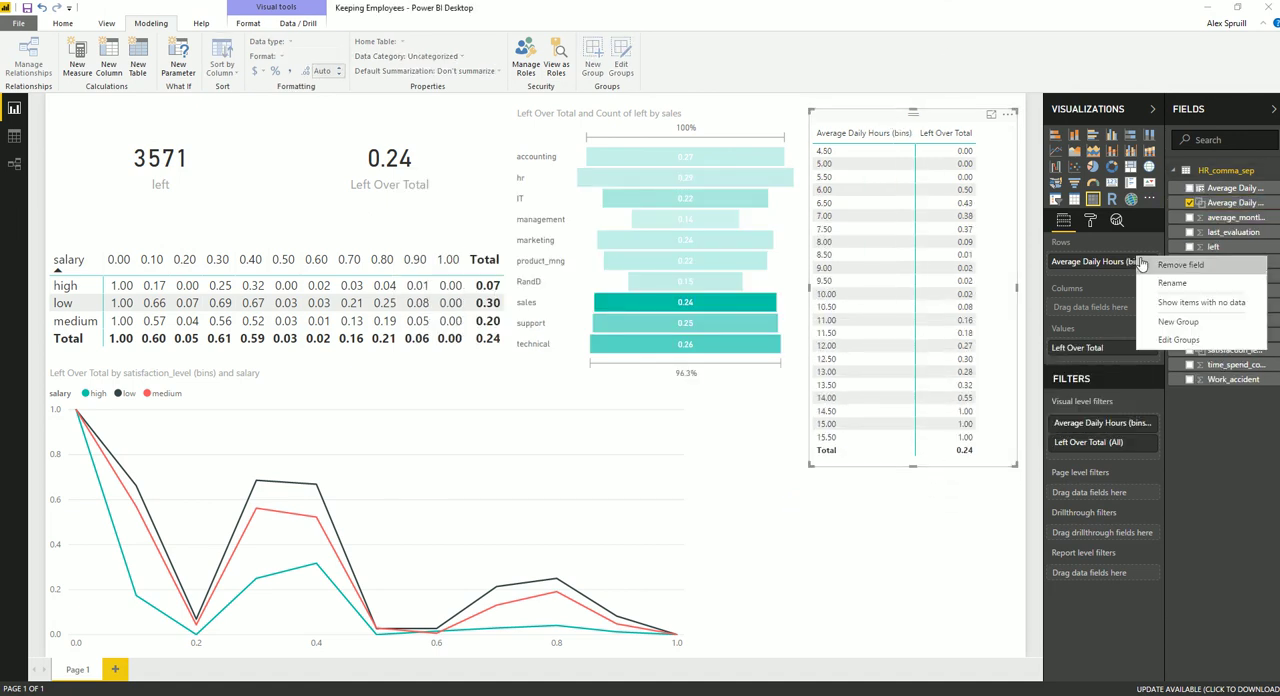
pyautogui.click(1160, 340)
pyautogui.doubleClick(469, 333)
pyautogui.write('1')
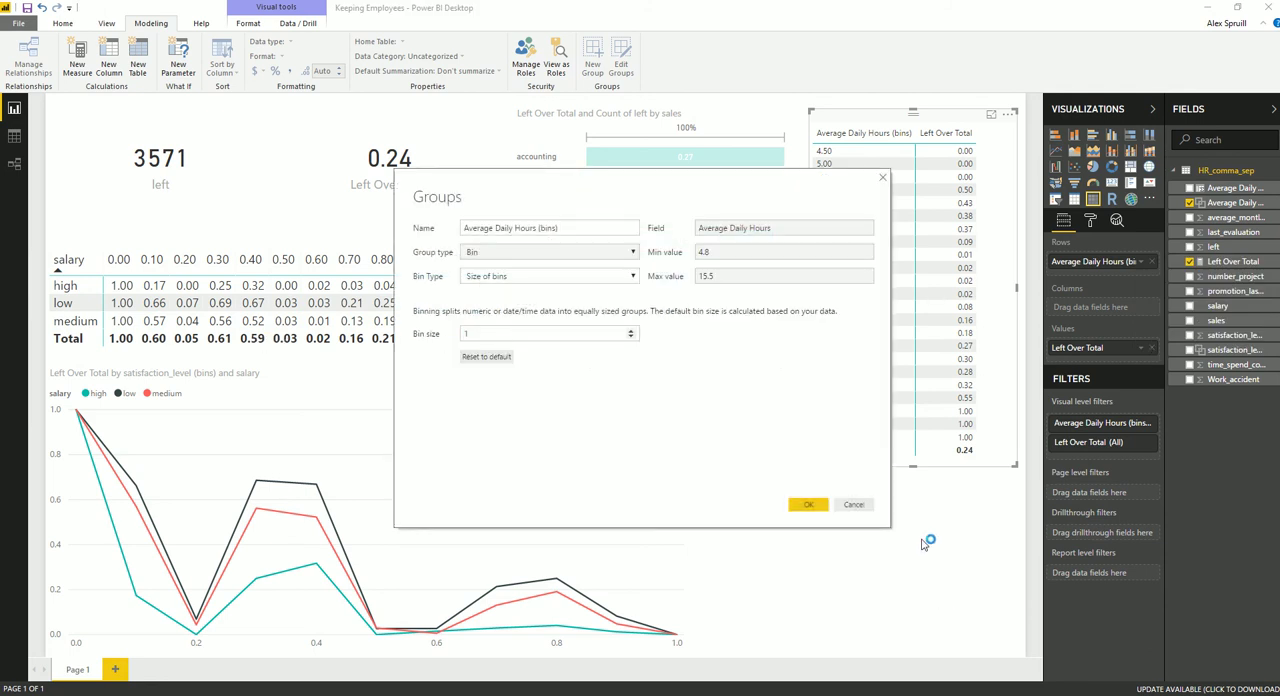
pyautogui.click(808, 504)
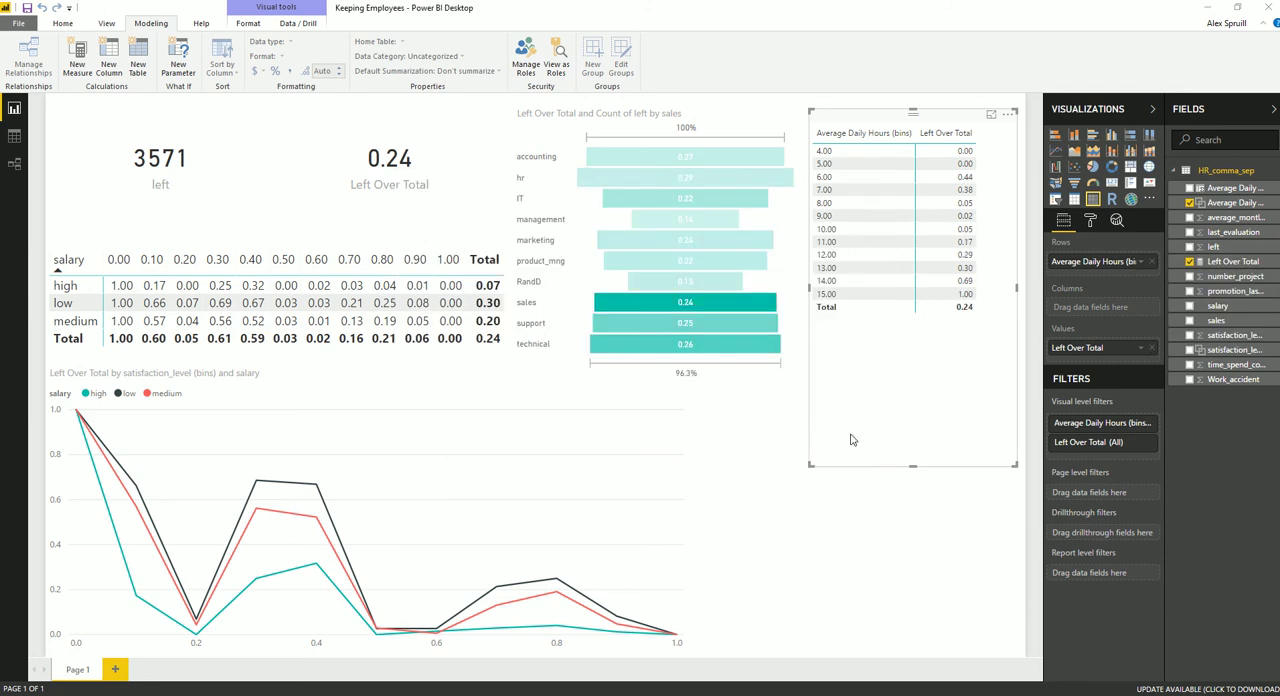
# Set the text size of the daily hours matrix's values to 12
pyautogui.click(1091, 221)
pyautogui.click(1086, 370)
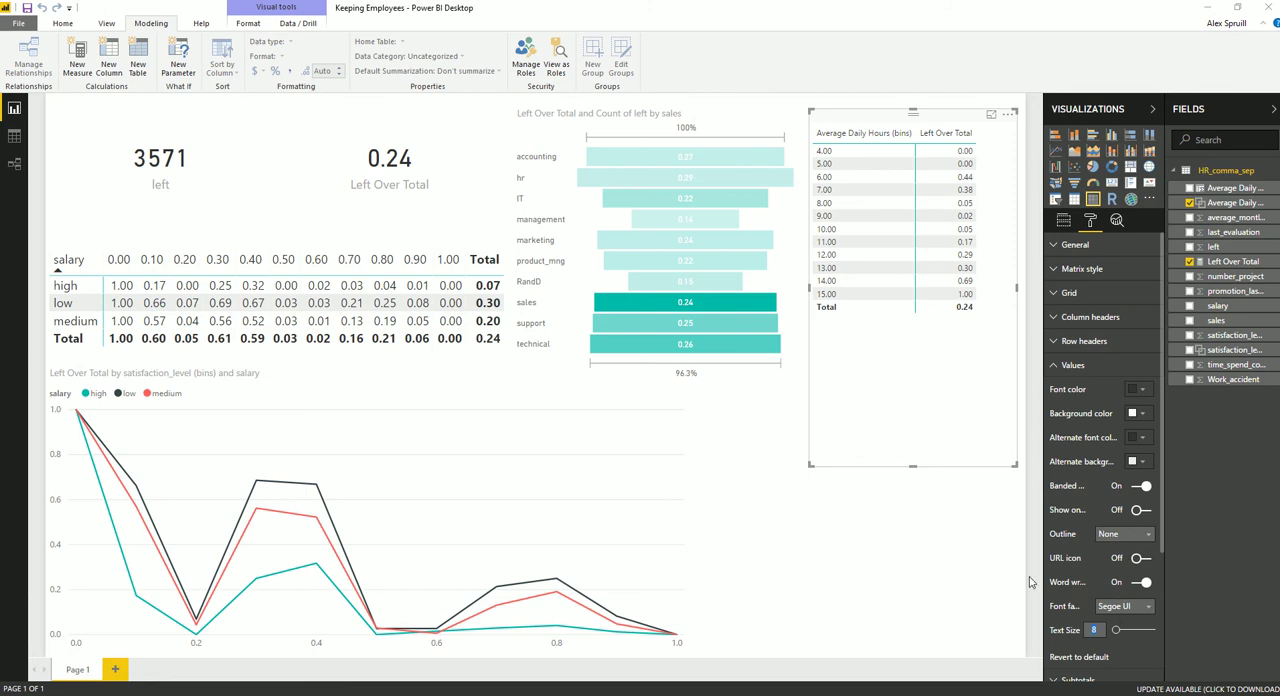
pyautogui.write('12')
pyautogui.press('Return')
pyautogui.click(1052, 370)
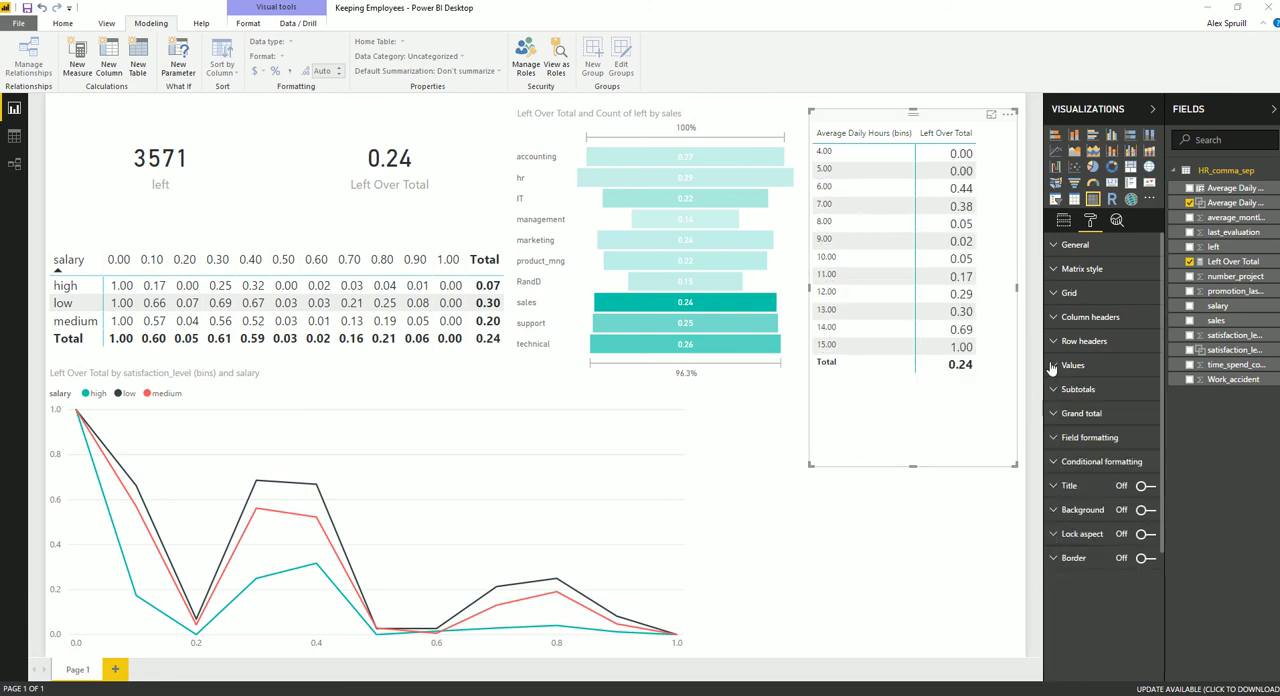
# Set the daily hours matrix's column header text size to 10 and shorten the matrix to just below its total row
pyautogui.click(1066, 343)
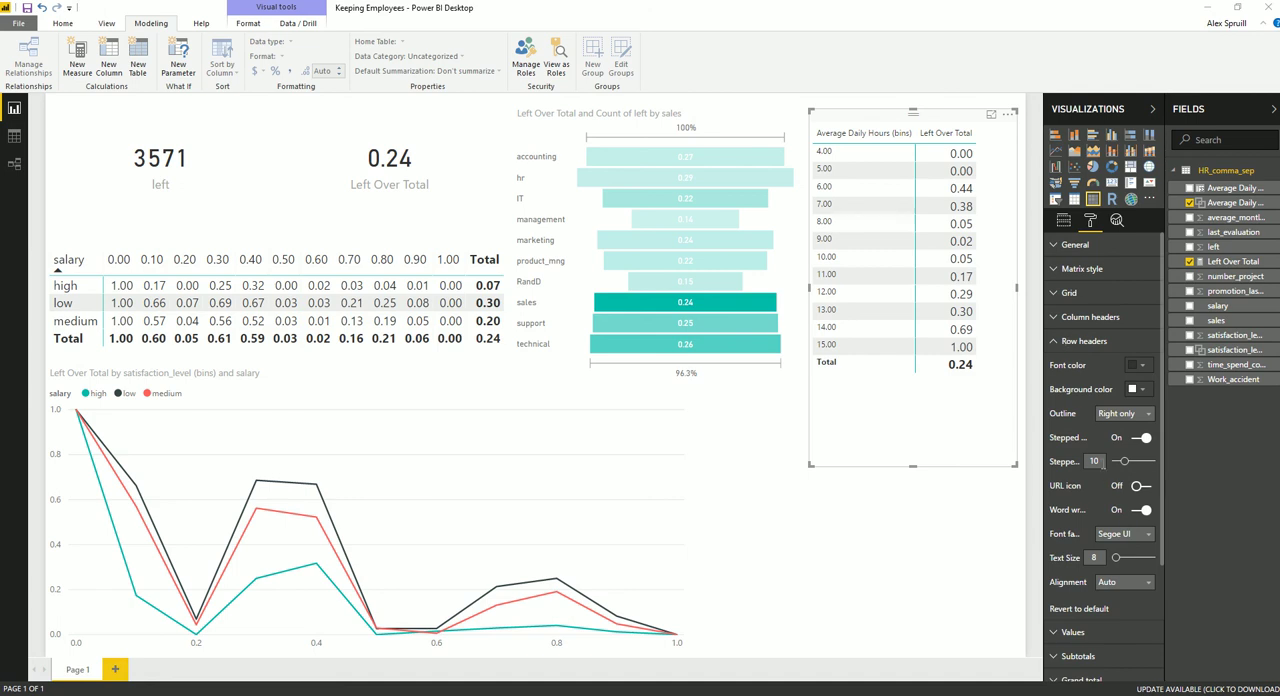
pyautogui.write('12')
pyautogui.click(1062, 317)
pyautogui.write('12')
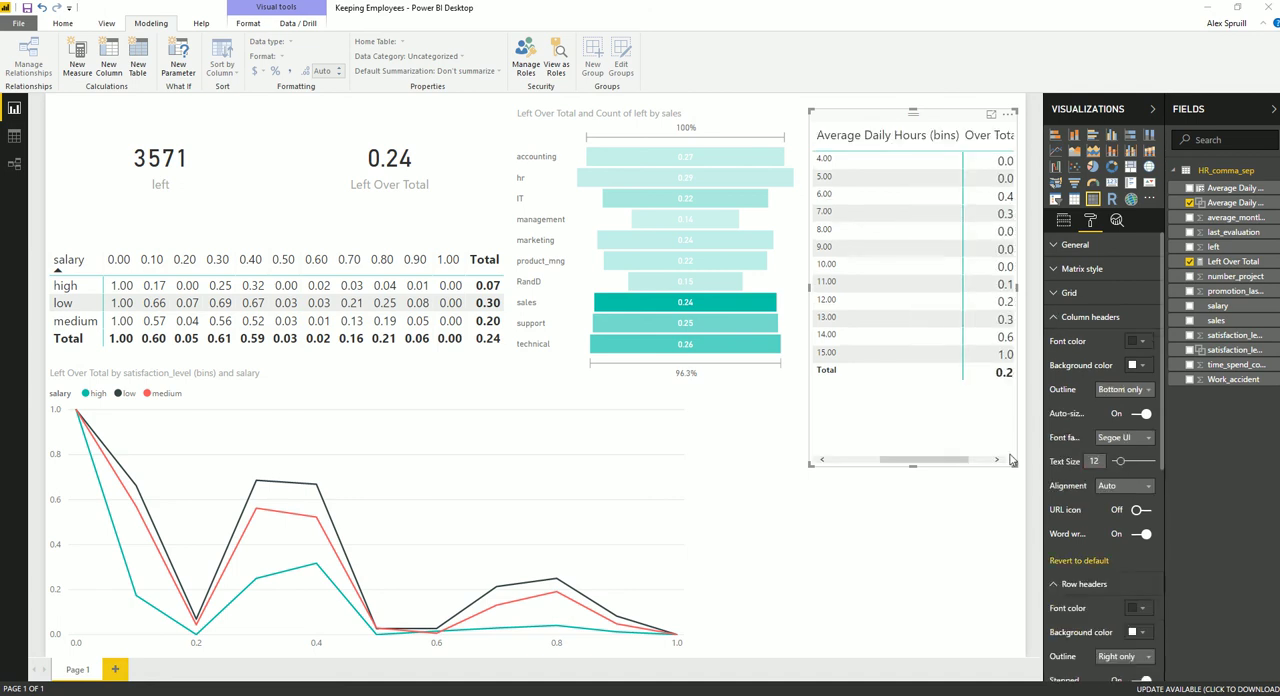
pyautogui.press('BackSpace')
pyautogui.write('0')
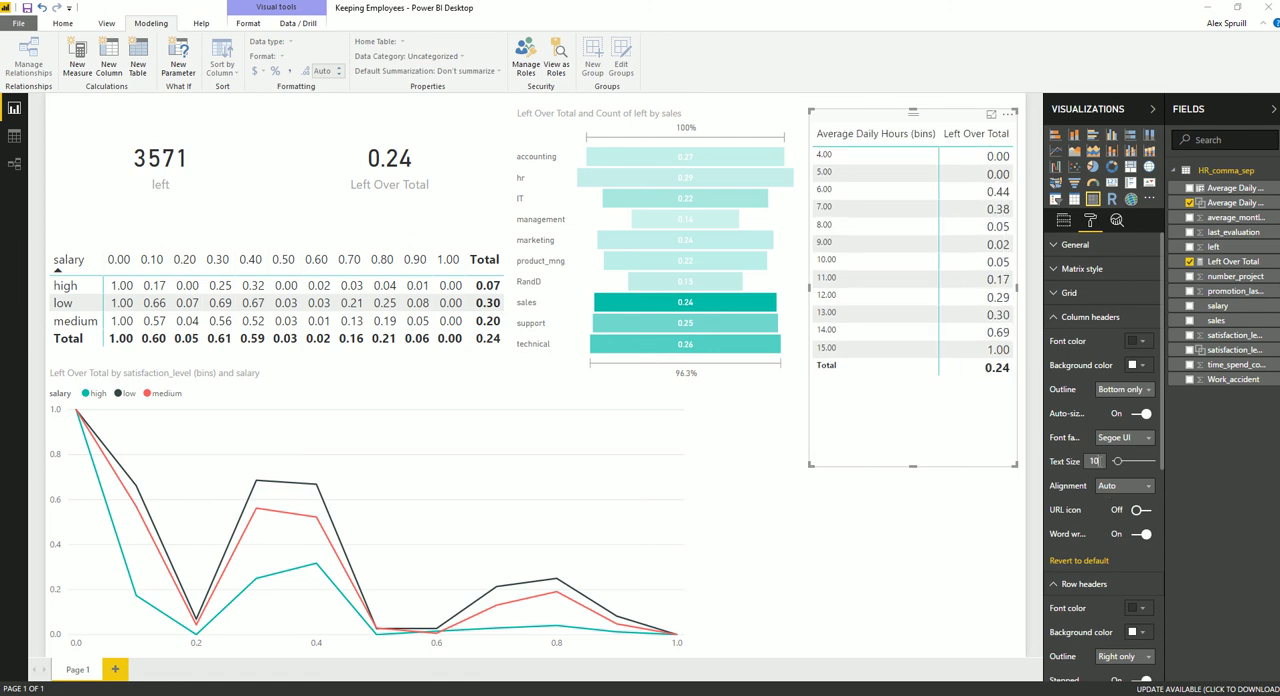
pyautogui.moveTo(913, 466); pyautogui.dragTo(911, 383)
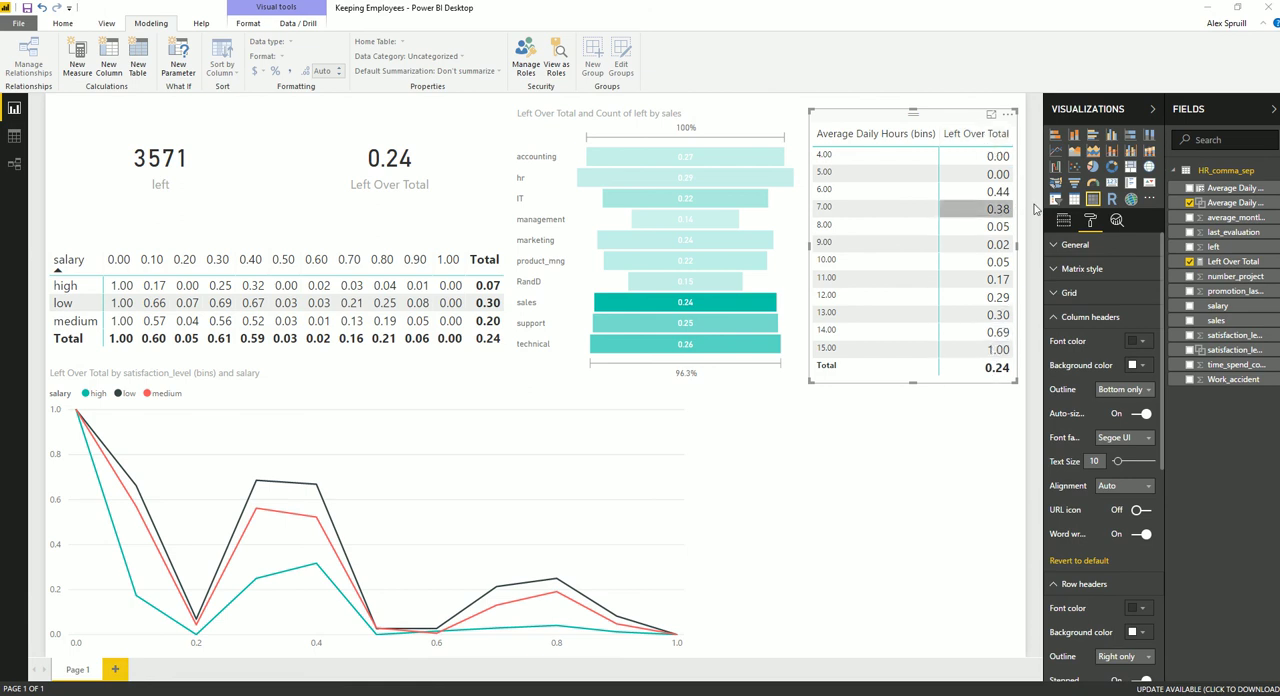
# Sort the daily hours matrix by Left Over Total in ascending order
pyautogui.click(1061, 220)
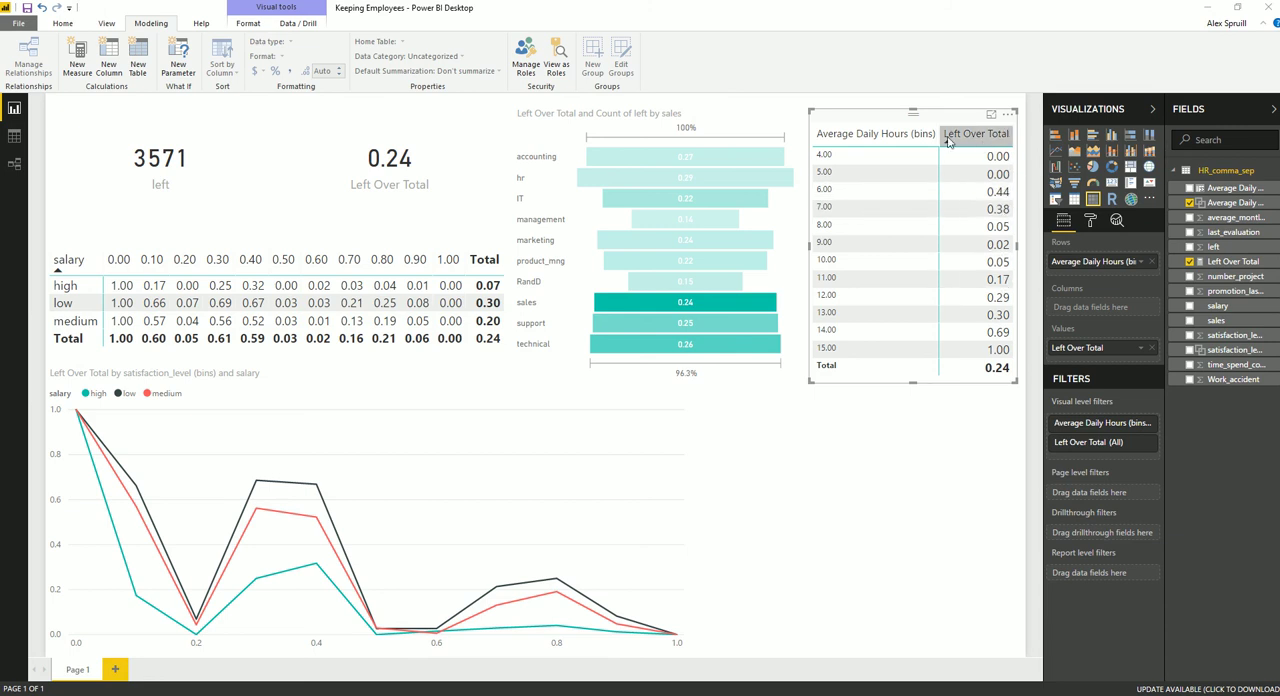
pyautogui.click(950, 142)
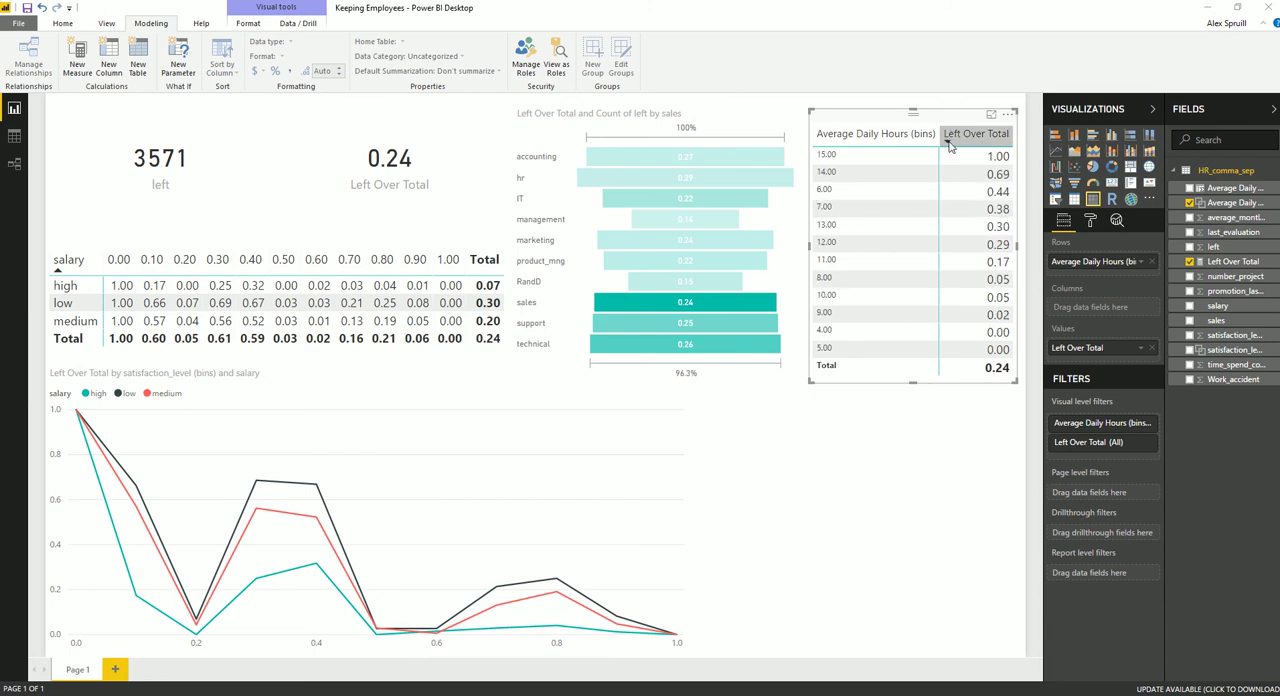
pyautogui.click(950, 142)
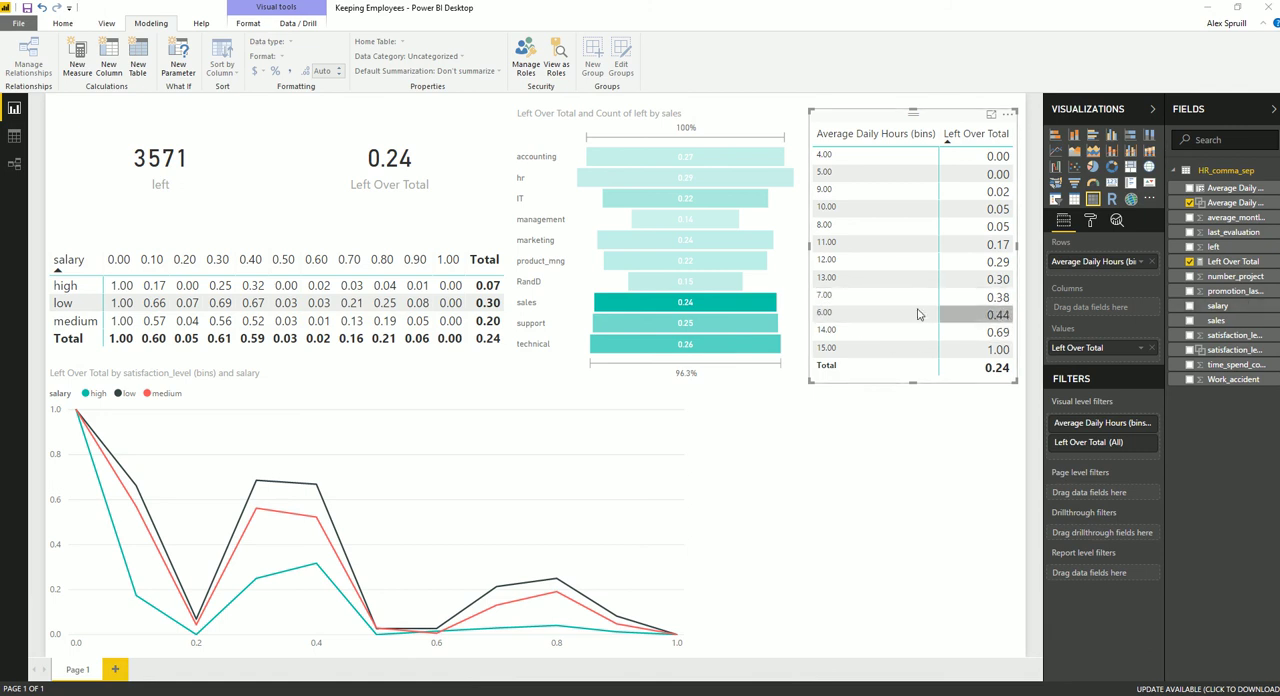
# Cross-filter the report by the 6.00 daily hours bin to examine the departments in the funnel, and clear the selection
pyautogui.click(994, 318)
pyautogui.moveTo(703, 312)
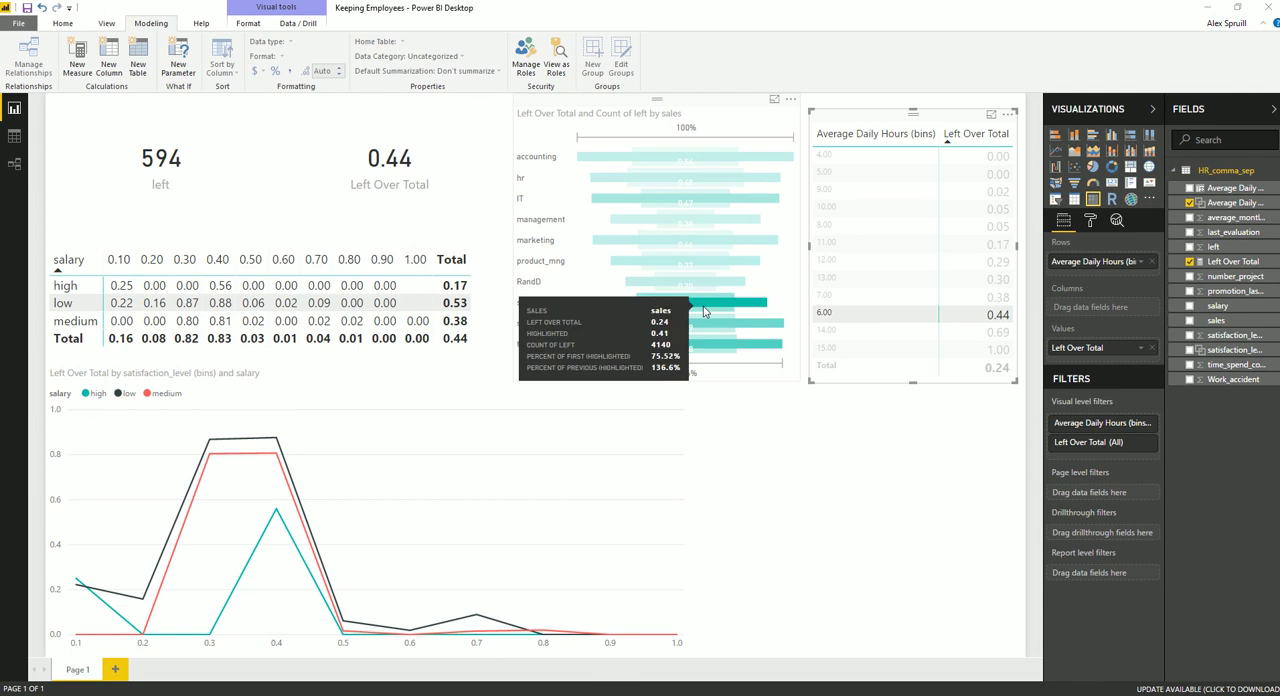
pyautogui.moveTo(672, 344)
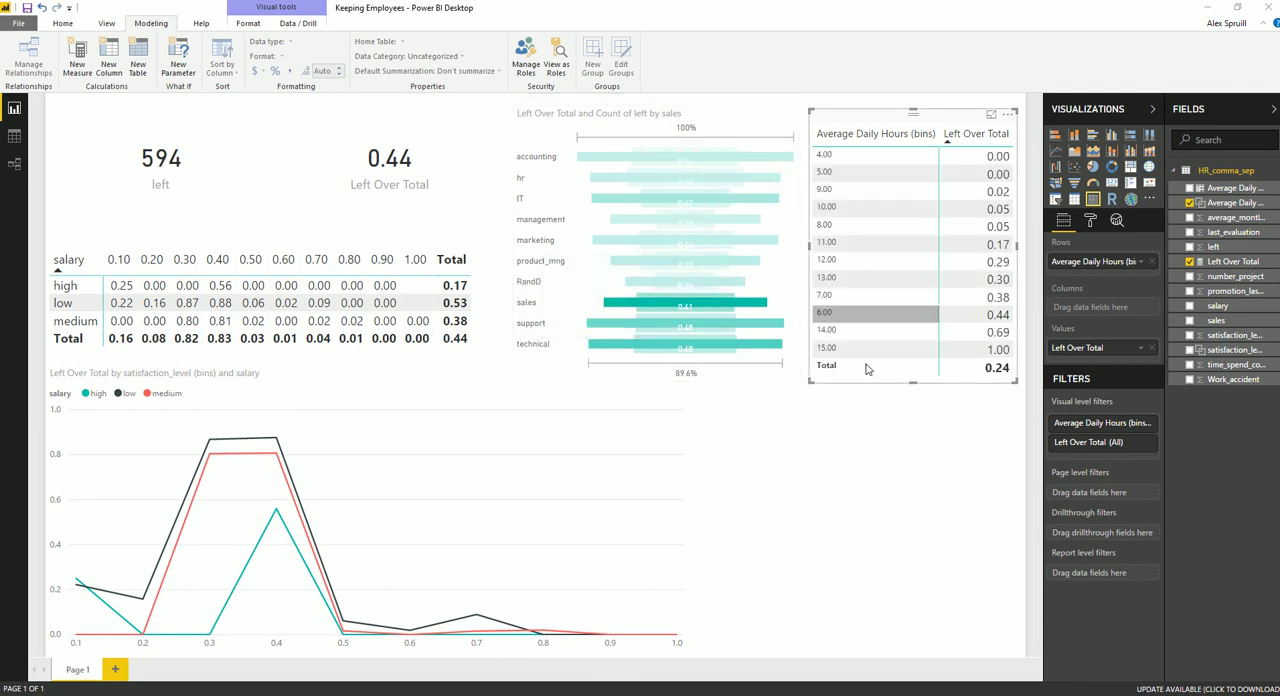
pyautogui.click(826, 316)
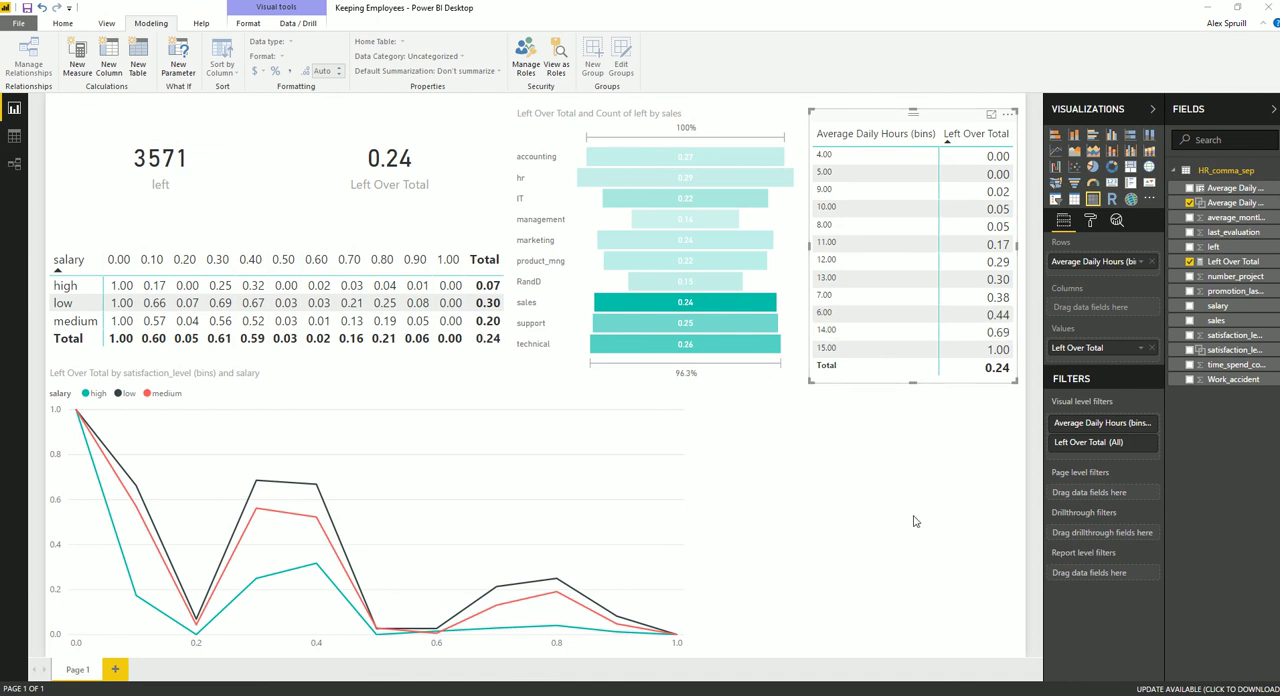
# Insert a stacked column chart beside the line chart and enlarge it to fill the free corner of the page
pyautogui.click(930, 472)
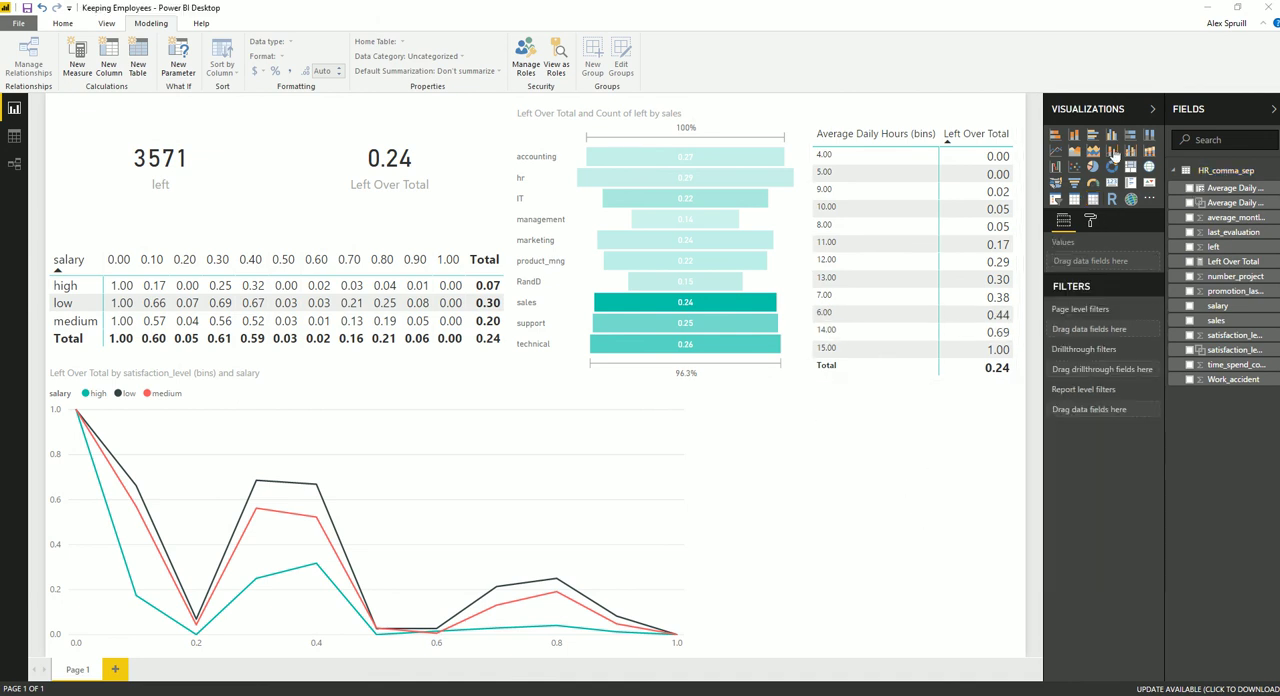
pyautogui.click(1073, 135)
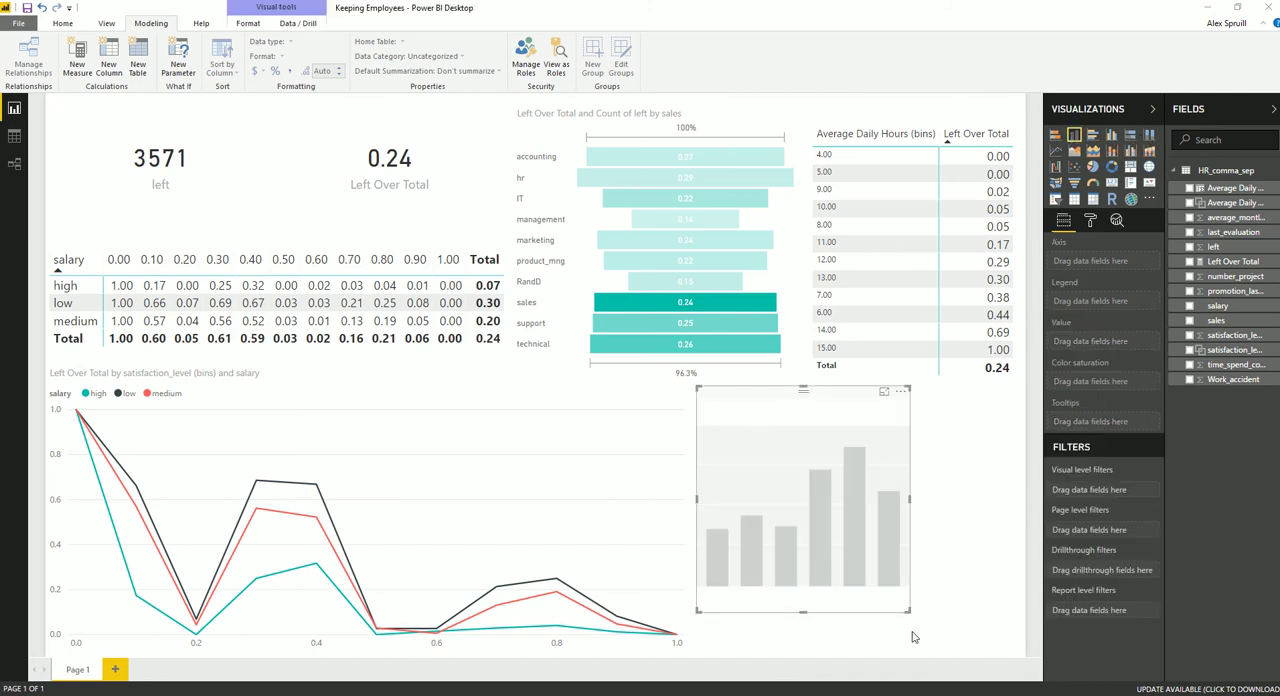
pyautogui.moveTo(910, 612); pyautogui.dragTo(1023, 655)
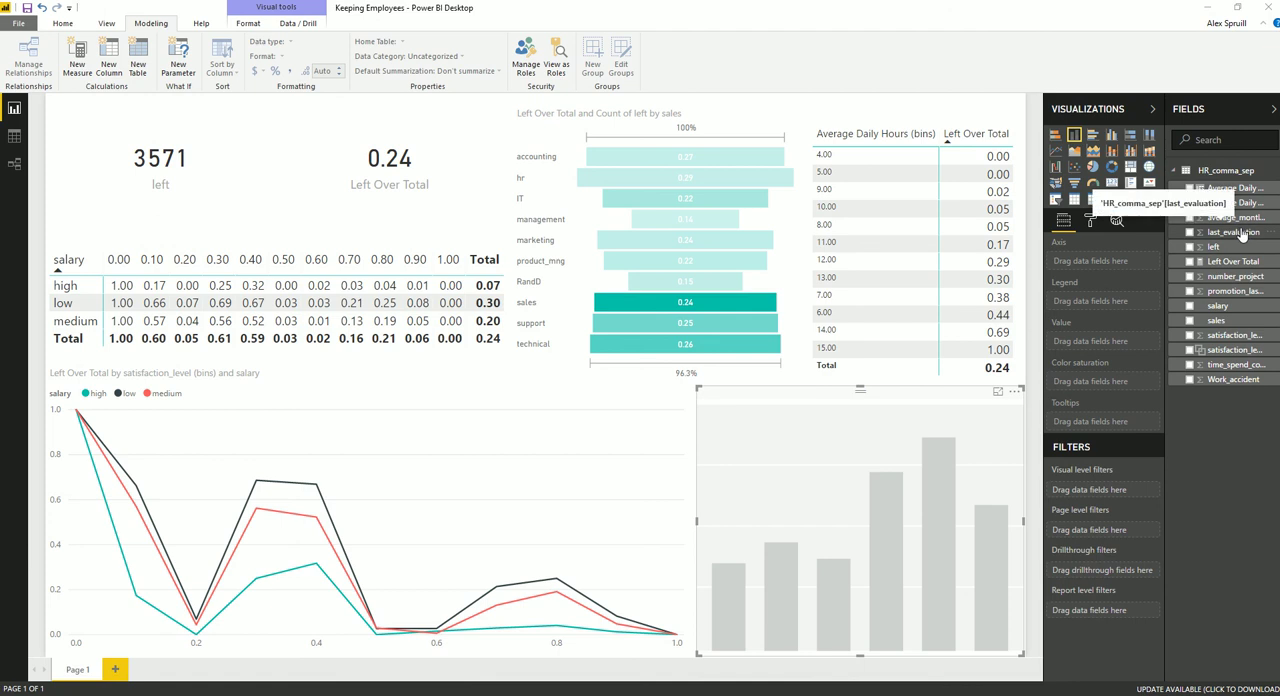
# Plot Left Over Total in the column chart by time_spend_company, with promotion_last_5years as the legend
pyautogui.moveTo(1242, 262); pyautogui.dragTo(1130, 346)
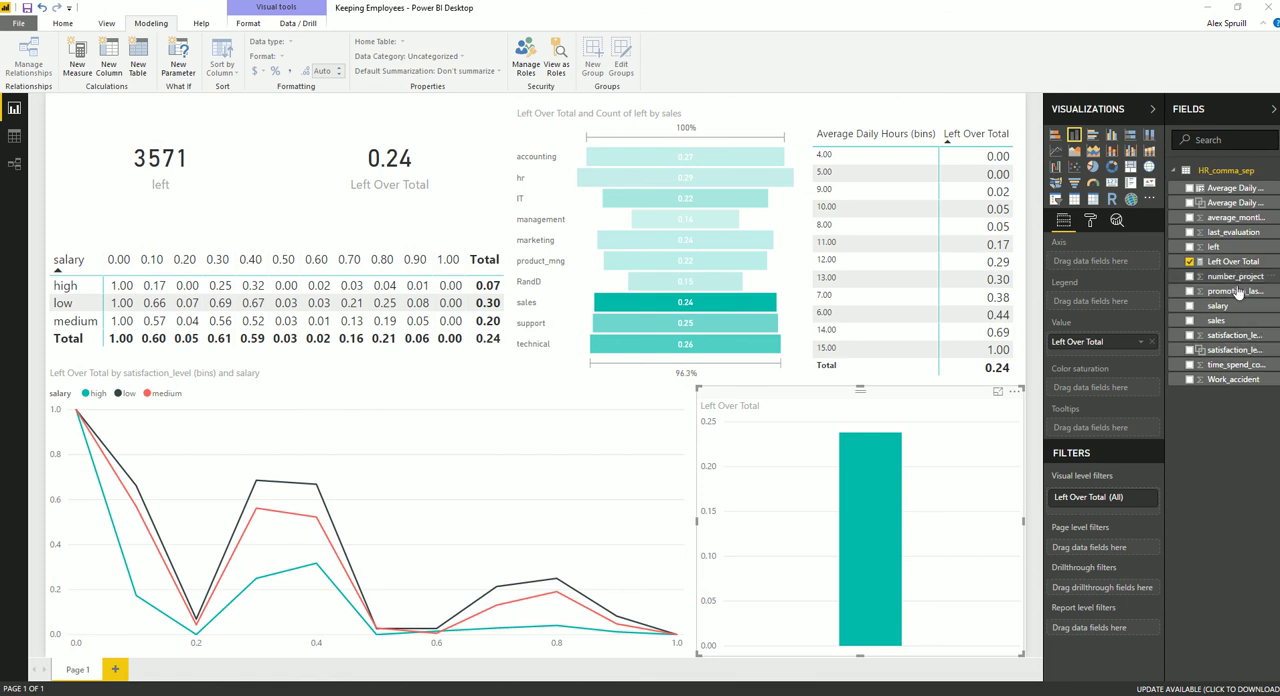
pyautogui.moveTo(1236, 291); pyautogui.dragTo(1118, 301)
pyautogui.moveTo(880, 601)
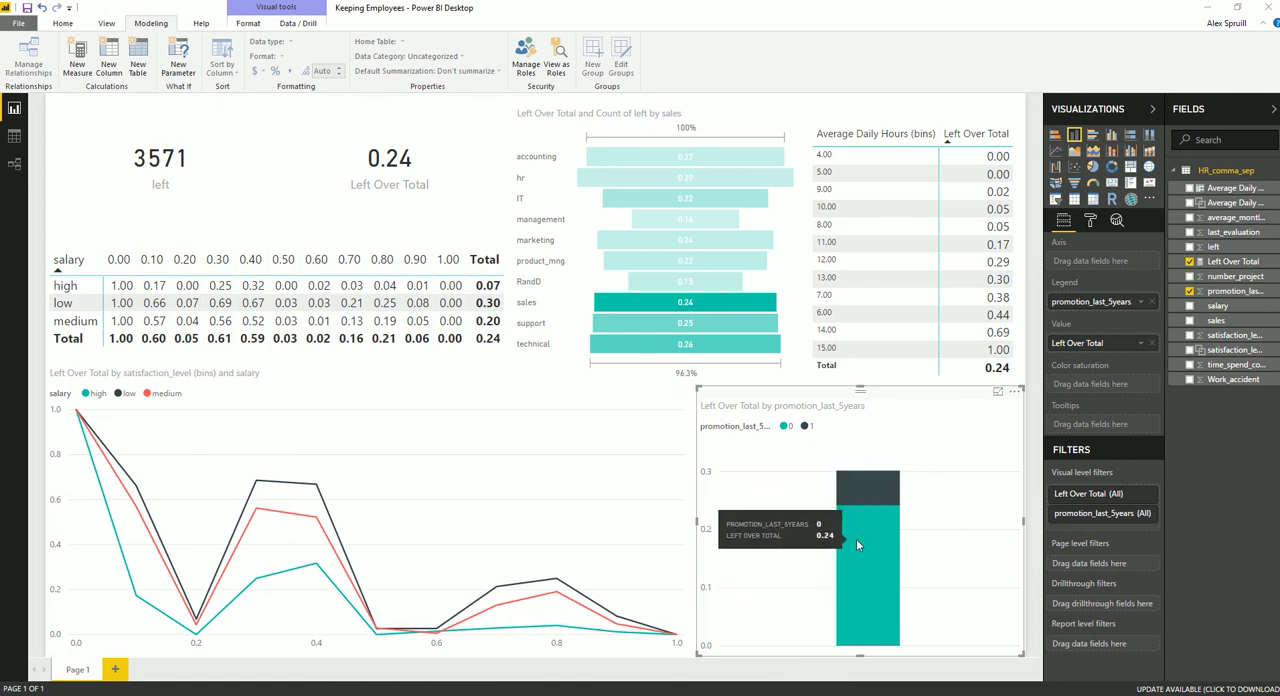
pyautogui.moveTo(874, 480)
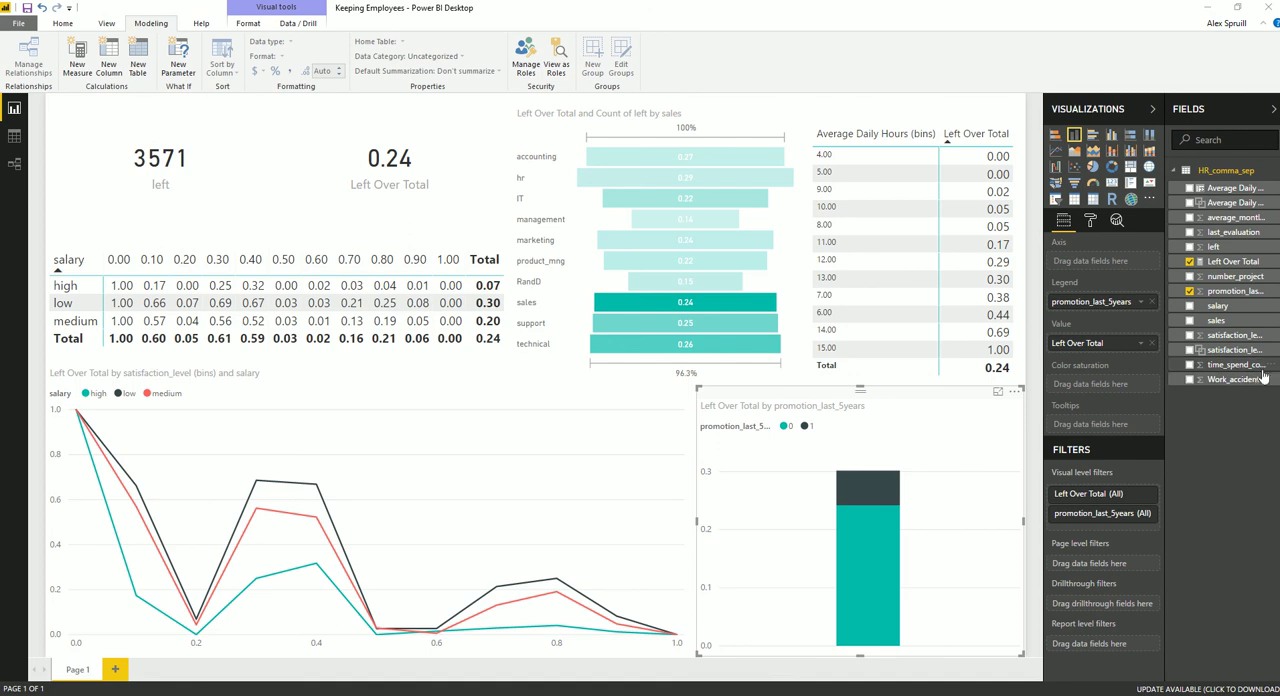
pyautogui.moveTo(1228, 368); pyautogui.dragTo(1127, 262)
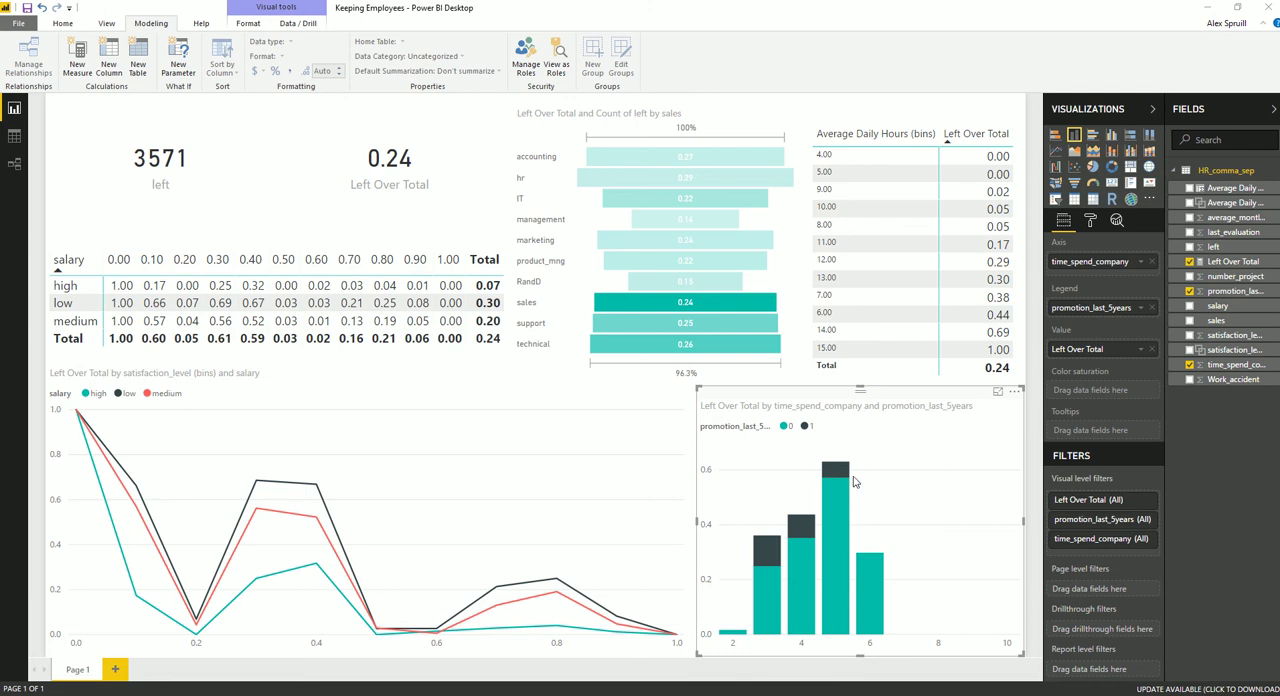
pyautogui.moveTo(741, 638)
pyautogui.moveTo(763, 579)
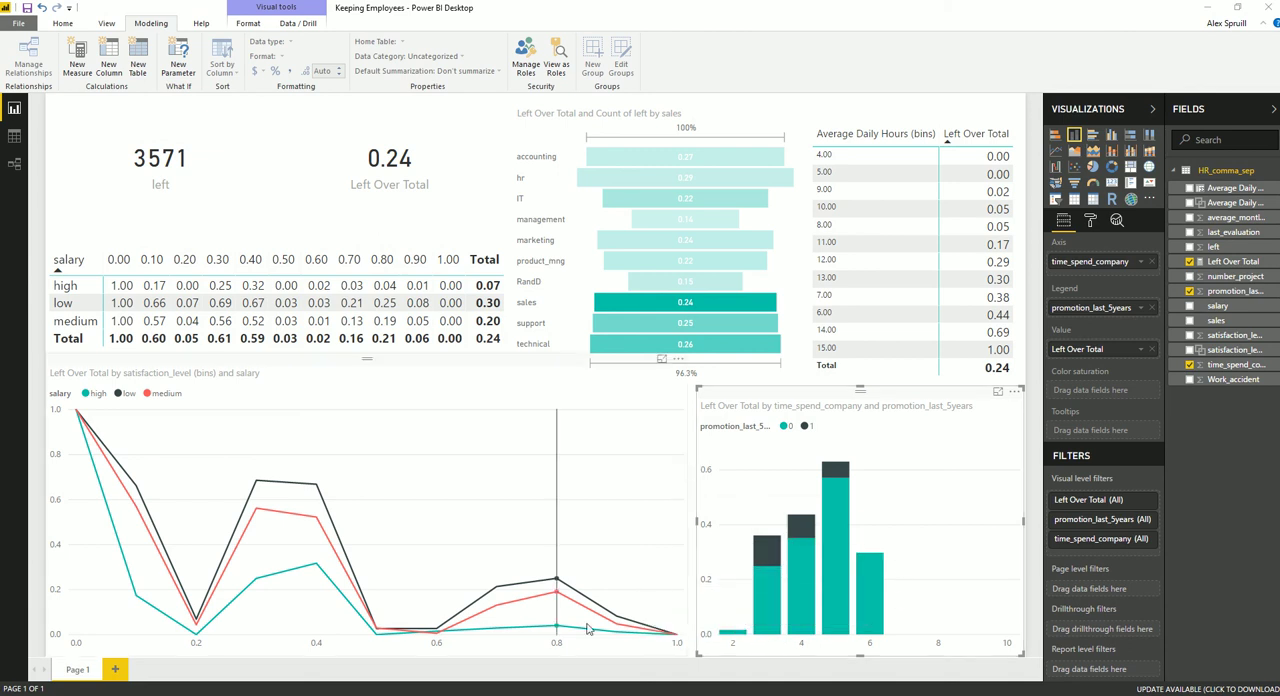
# Turn on the background for both the left and Left Over Total cards and color it teal
pyautogui.click(216, 212)
pyautogui.keyDown('ctrl'); pyautogui.click(359, 113); pyautogui.keyUp('ctrl')
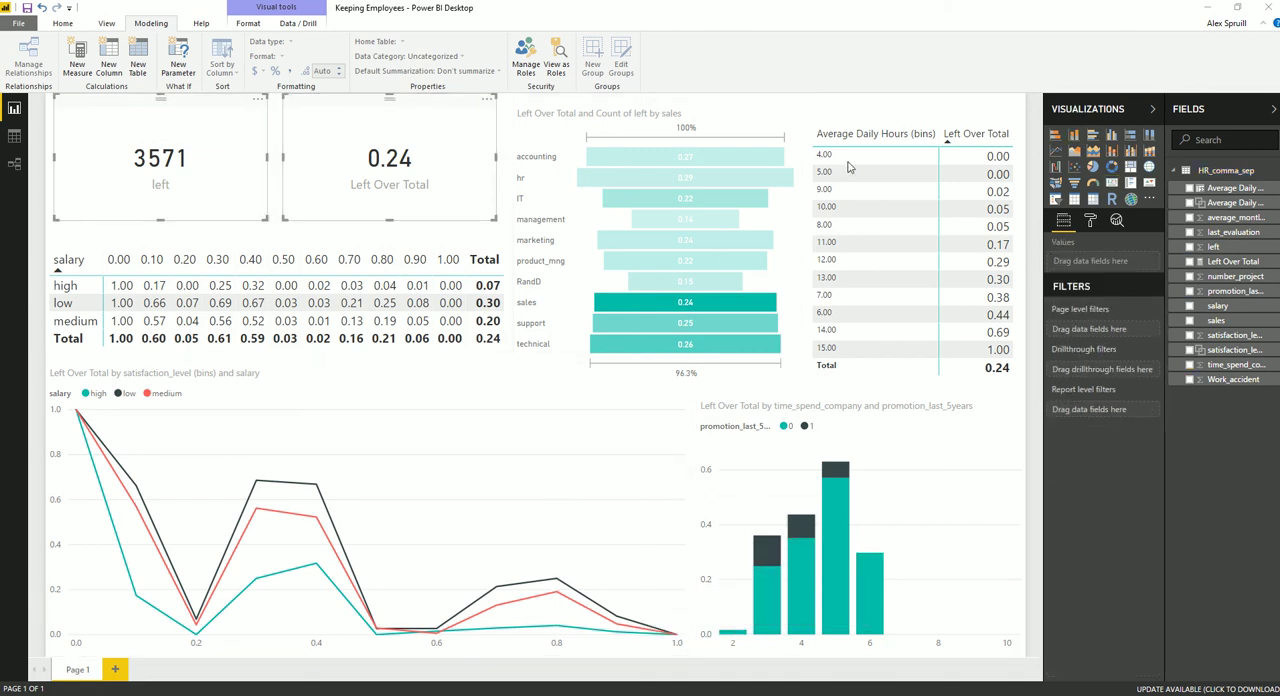
pyautogui.click(1090, 221)
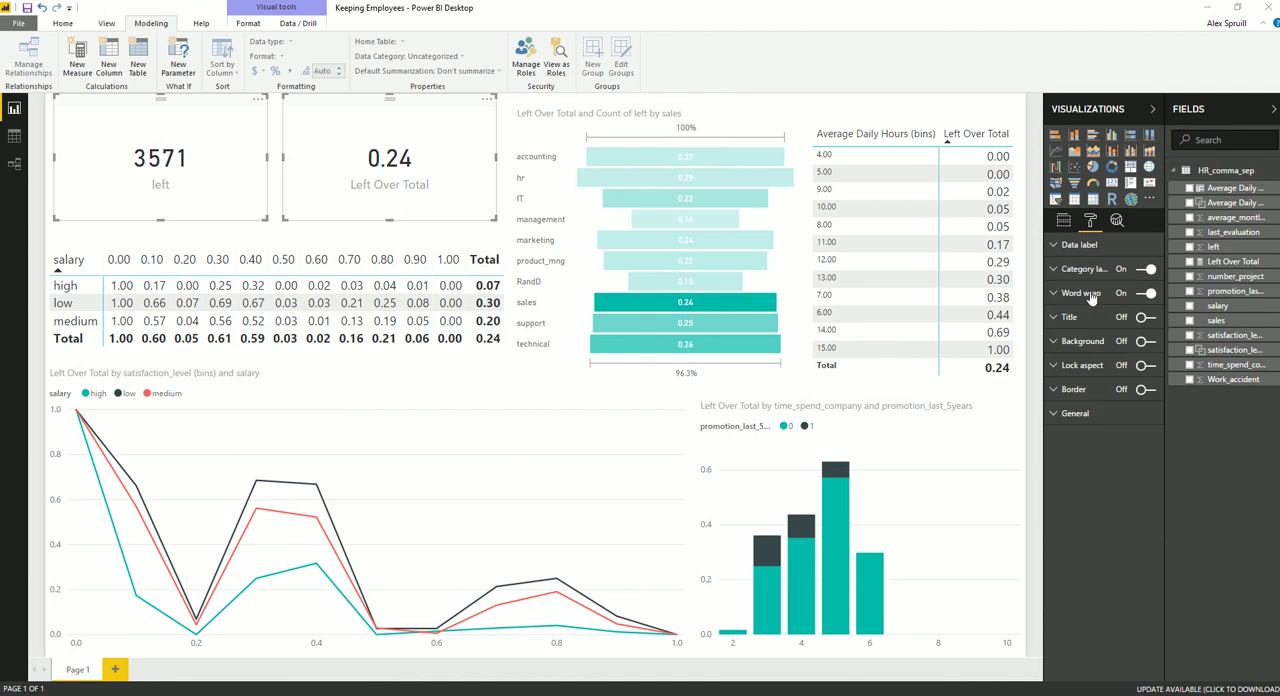
pyautogui.click(1058, 322)
pyautogui.click(1058, 322)
pyautogui.click(1085, 341)
pyautogui.click(1146, 343)
pyautogui.click(1141, 366)
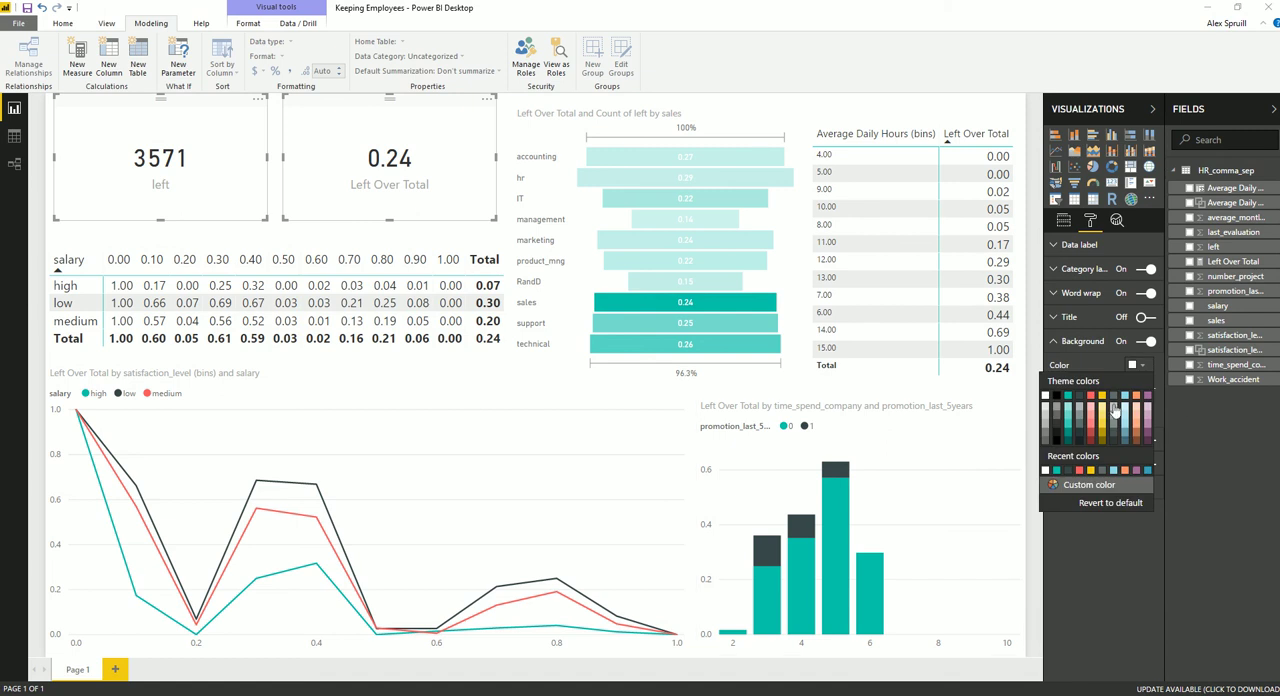
pyautogui.click(1067, 395)
pyautogui.click(1074, 343)
# Set the category label color of both cards to white and deselect them
pyautogui.click(1080, 269)
pyautogui.click(1137, 292)
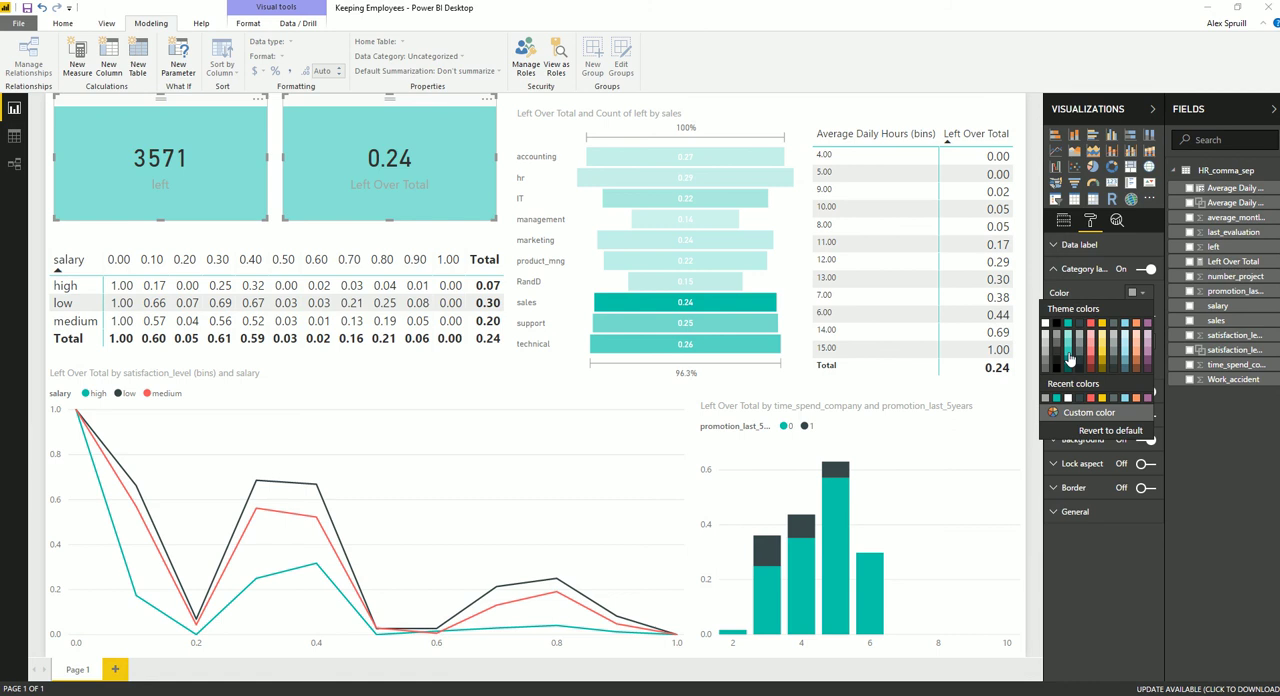
pyautogui.click(1045, 323)
pyautogui.click(1025, 458)
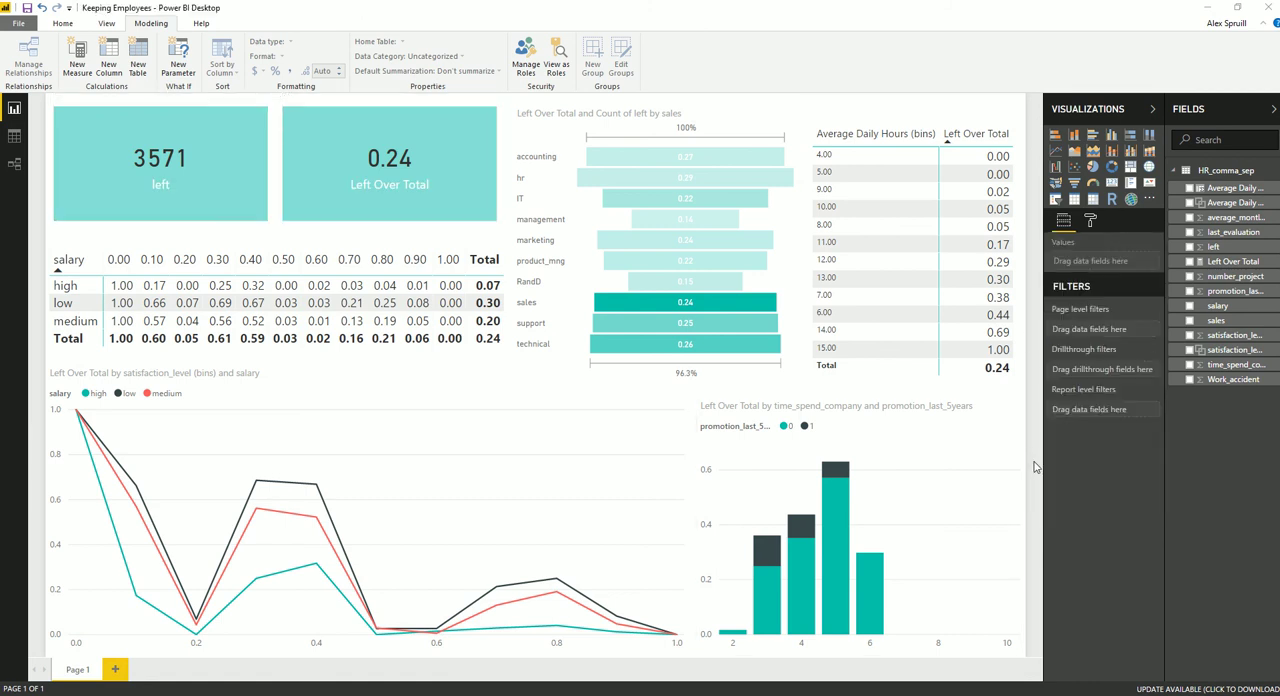